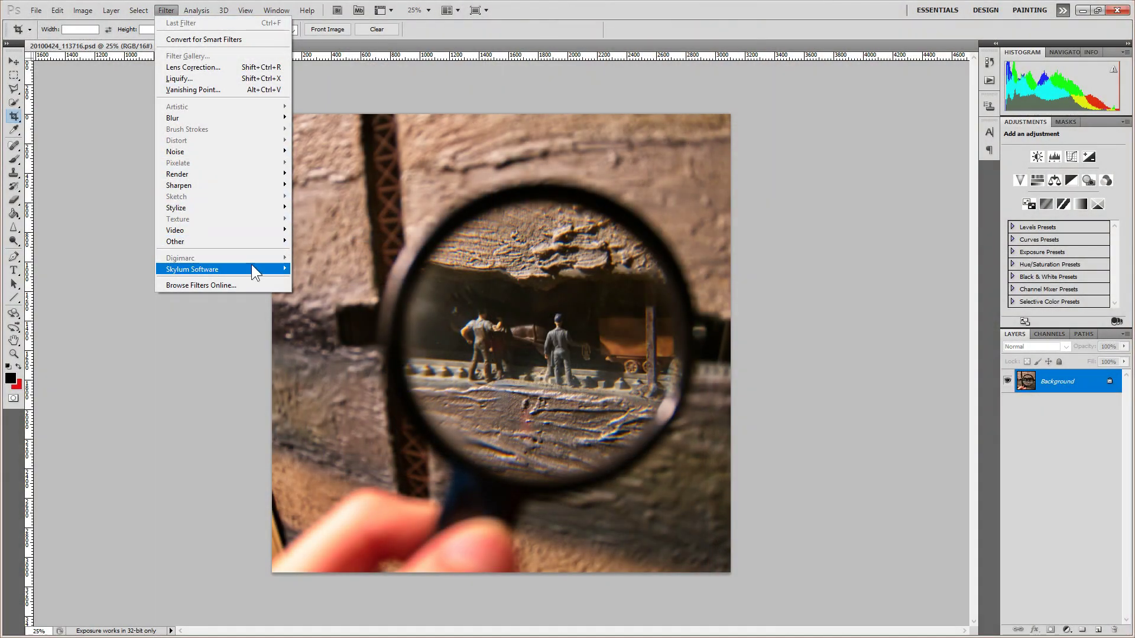
# - Start Luminar 2018 from Photoshop's Filter > Skylum Software menu and reach its 1.3.1 welcome screen
pyautogui.moveTo(251, 264)
pyautogui.click(334, 268)
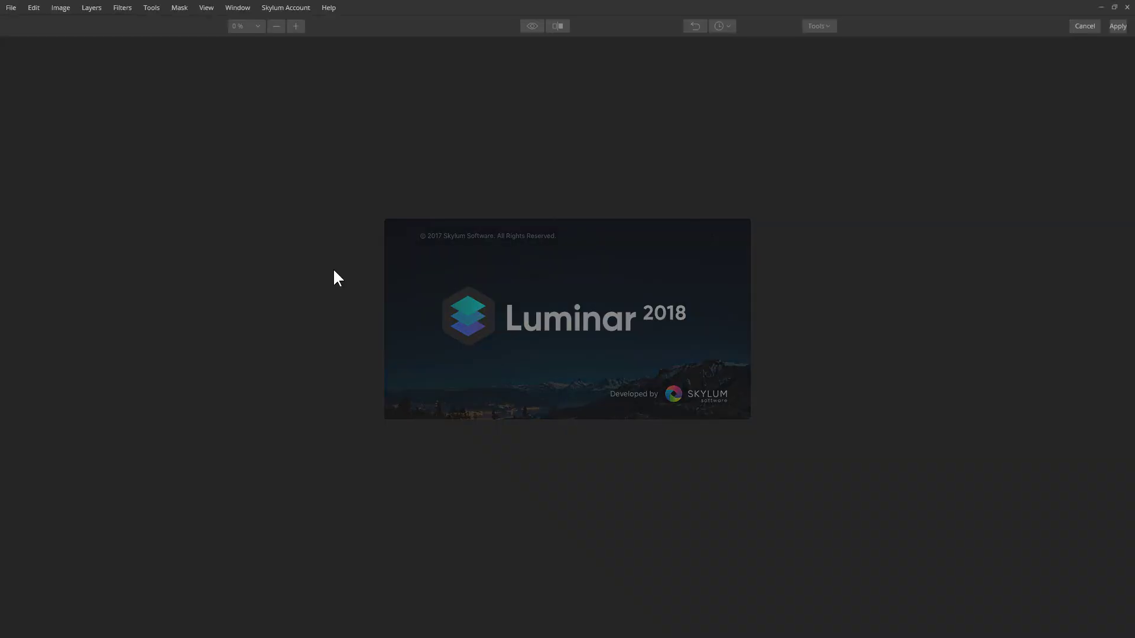
pyautogui.scroll(5, 579, 328)
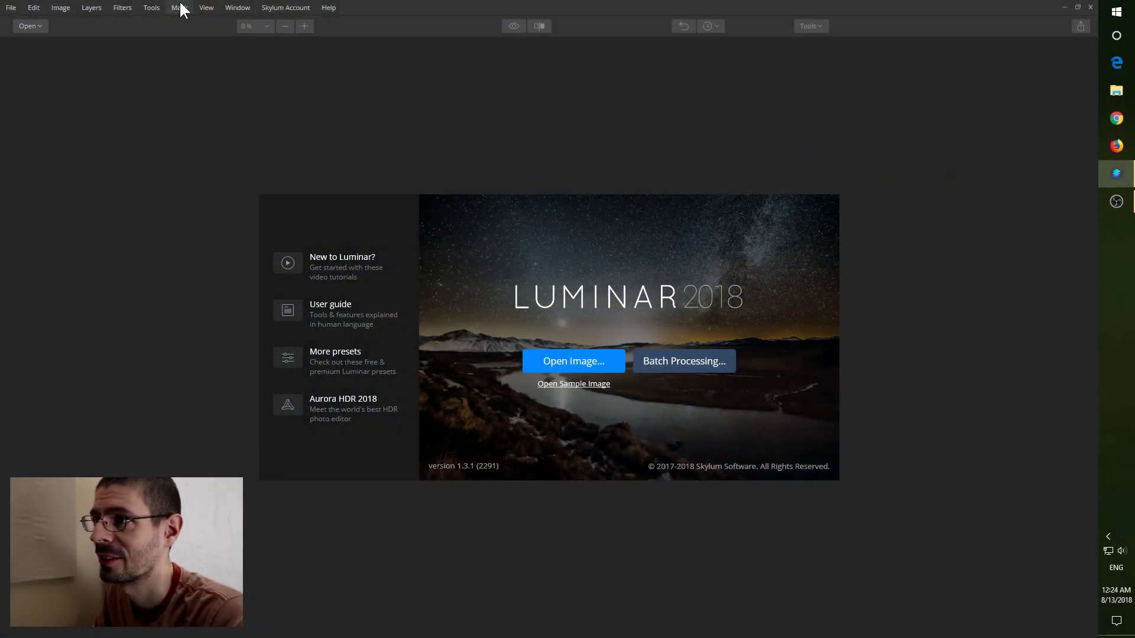
# - Glance at the Batch Processing loader, then open IMG_0190.dng from the ChicagoBotanicGarden DNG folder
pyautogui.click(11, 7)
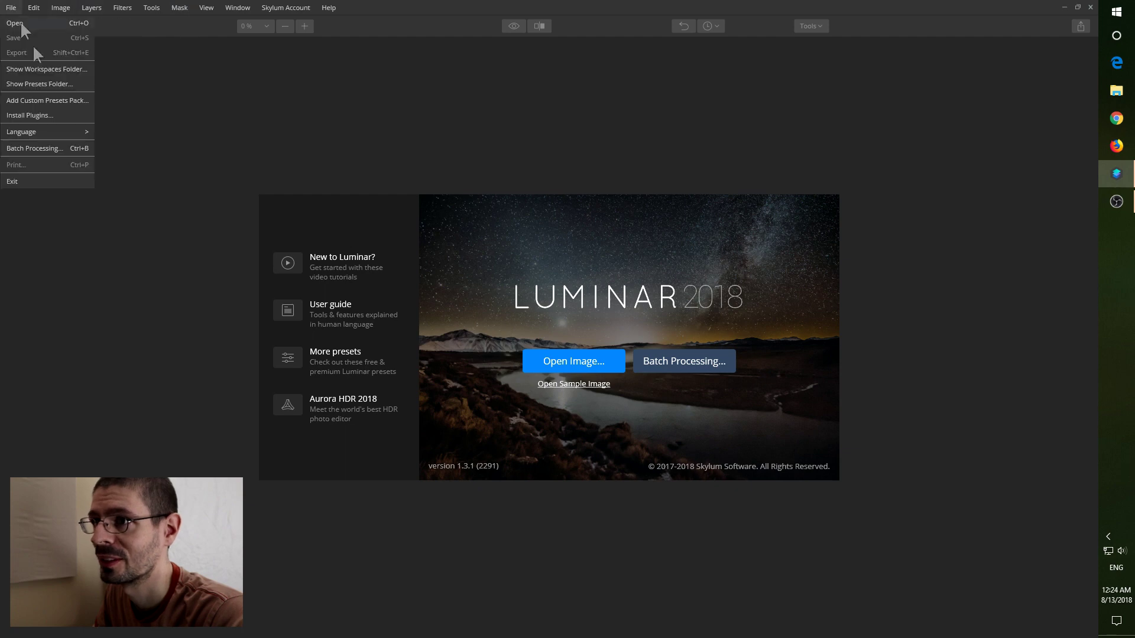
pyautogui.click(36, 147)
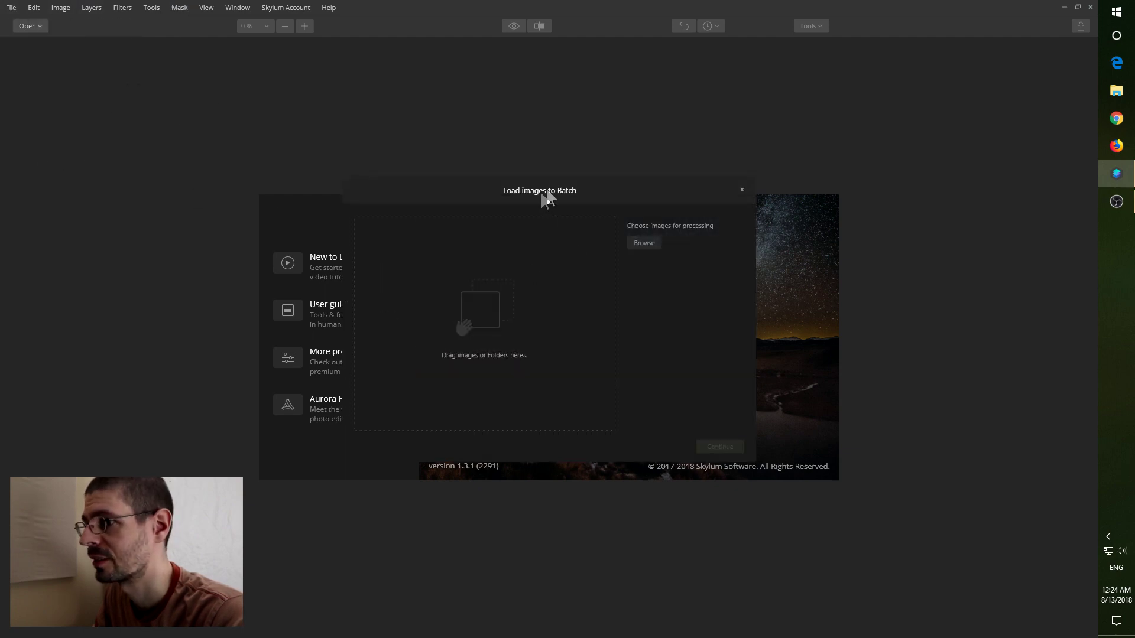
pyautogui.click(742, 190)
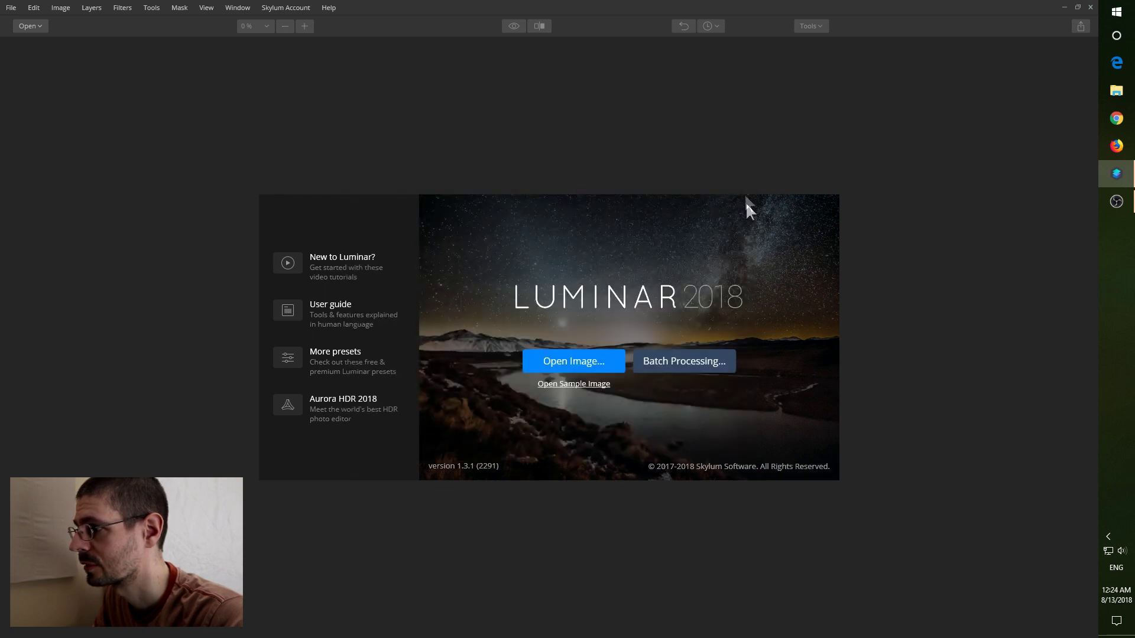
pyautogui.click(586, 362)
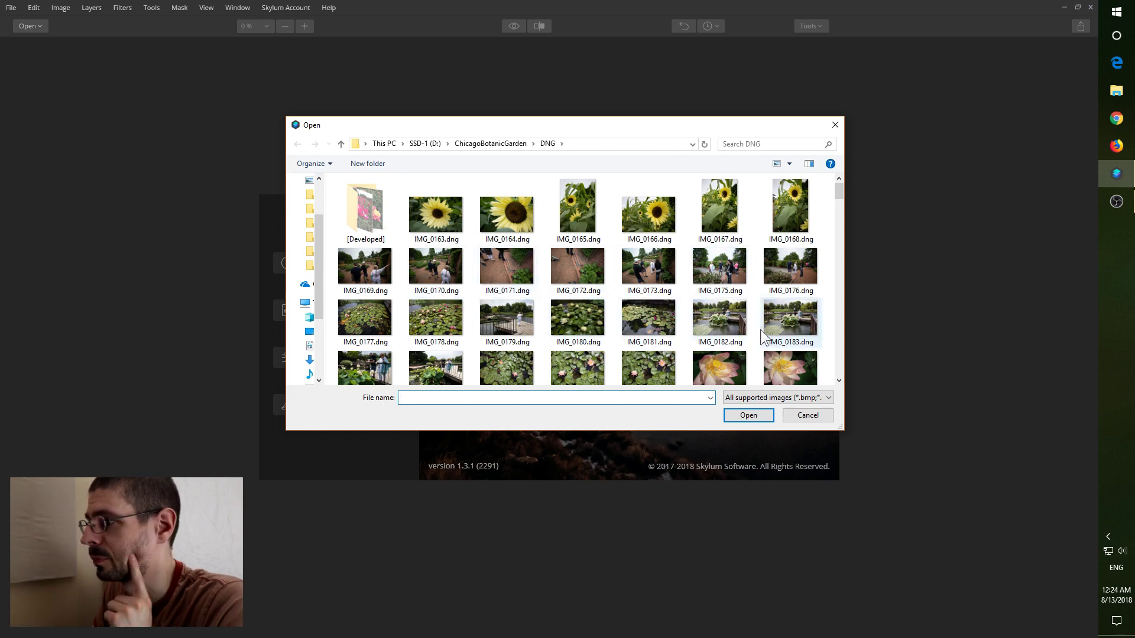
pyautogui.scroll(-1, 717, 287)
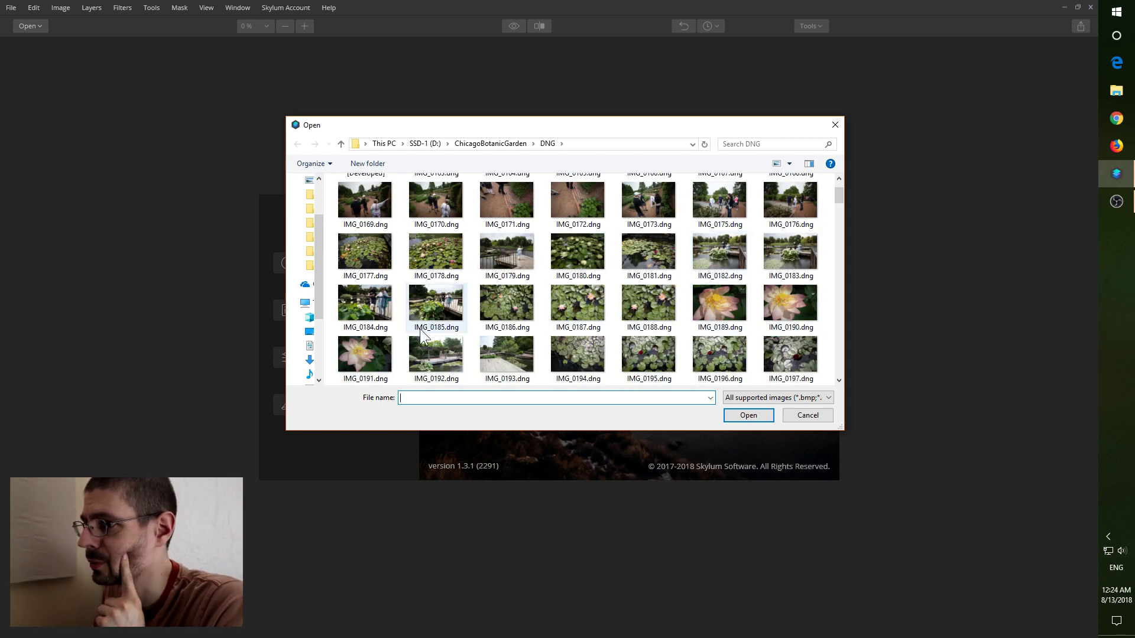
pyautogui.click(779, 303)
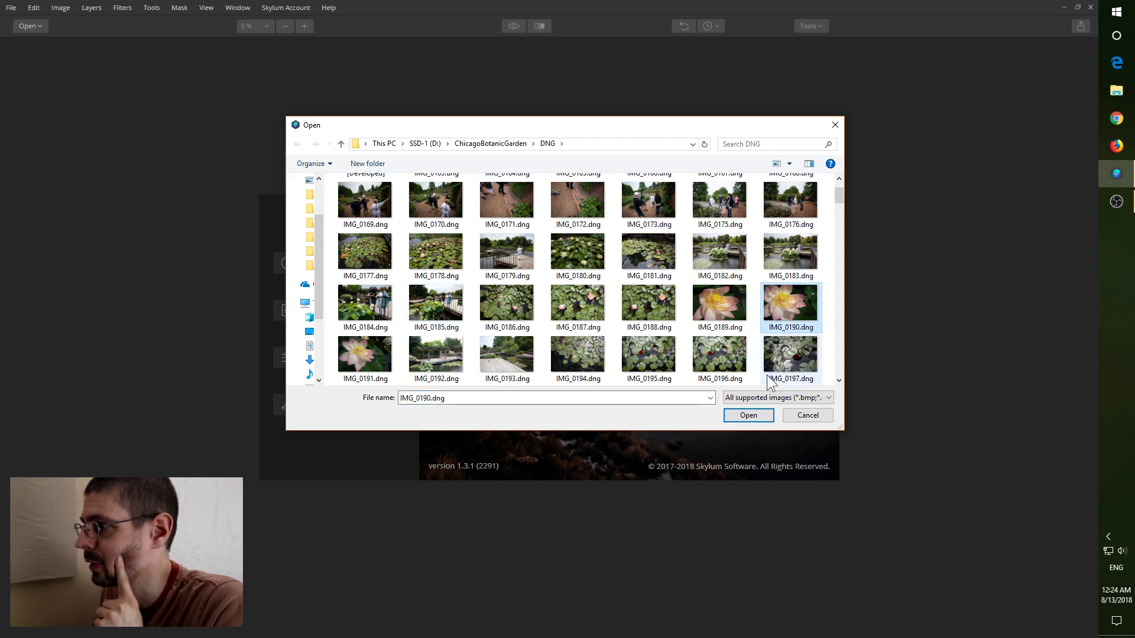
pyautogui.click(749, 415)
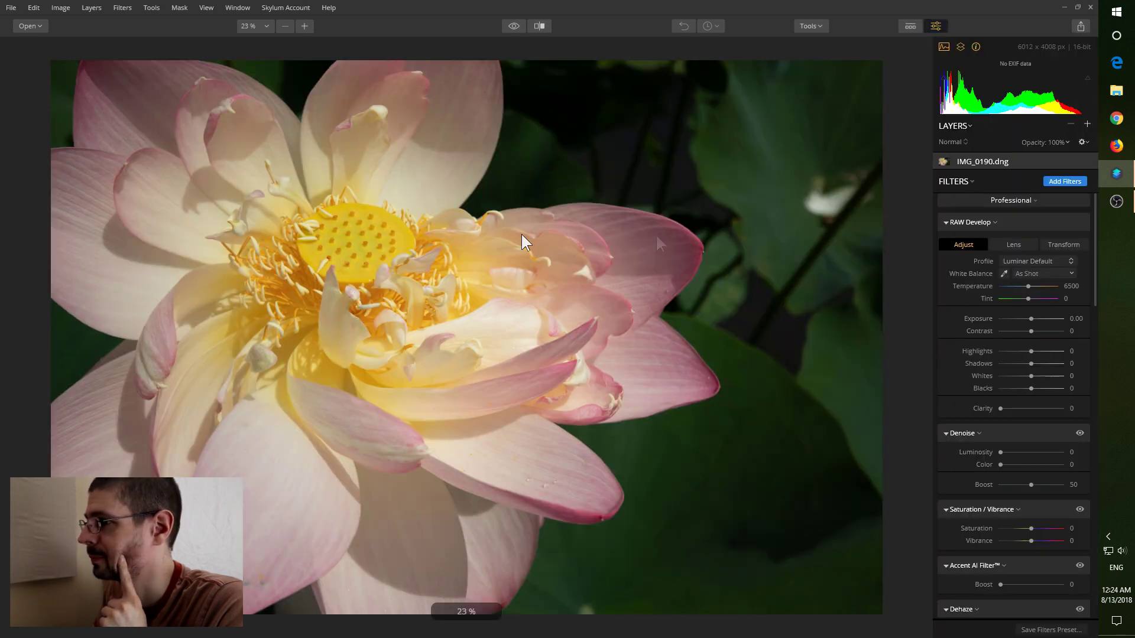
# - Zoom into the lotus seed pod, pan across the flower centre, then zoom back out to 23%
pyautogui.scroll(2, 396, 300)
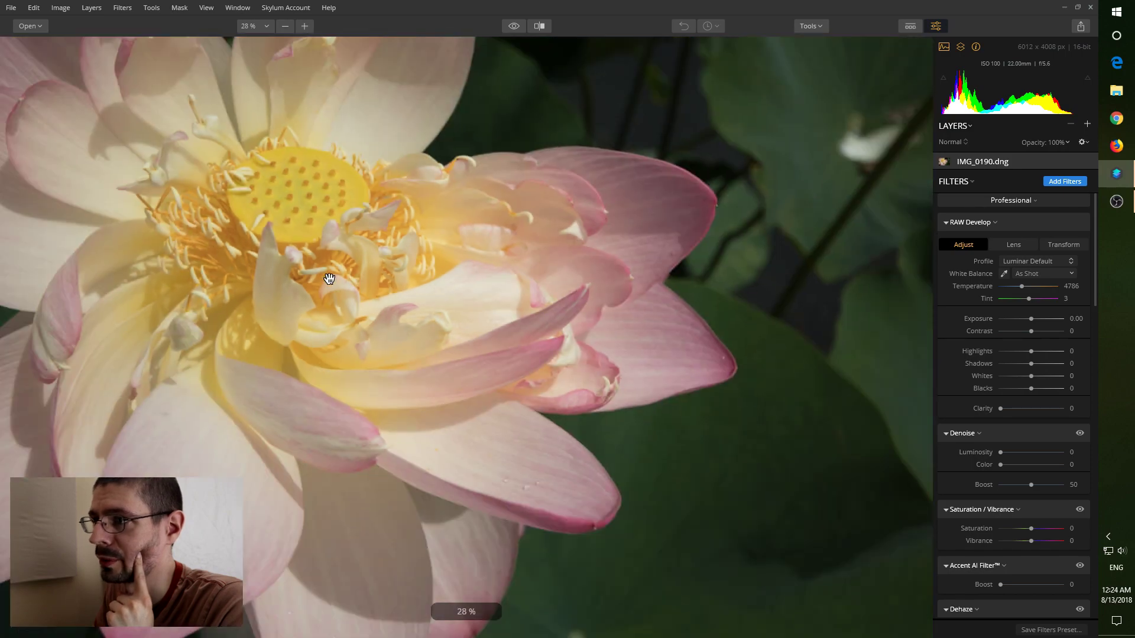
pyautogui.scroll(6, 330, 278)
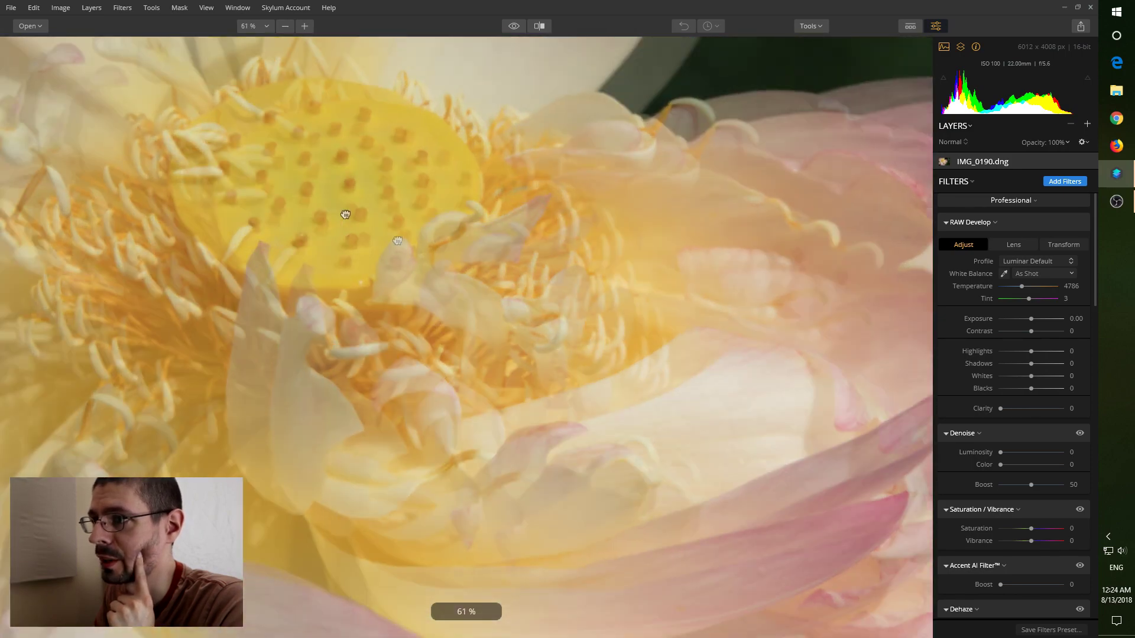
pyautogui.moveTo(346, 214); pyautogui.dragTo(475, 215)
pyautogui.moveTo(469, 264); pyautogui.dragTo(560, 190)
pyautogui.scroll(-5, 532, 237)
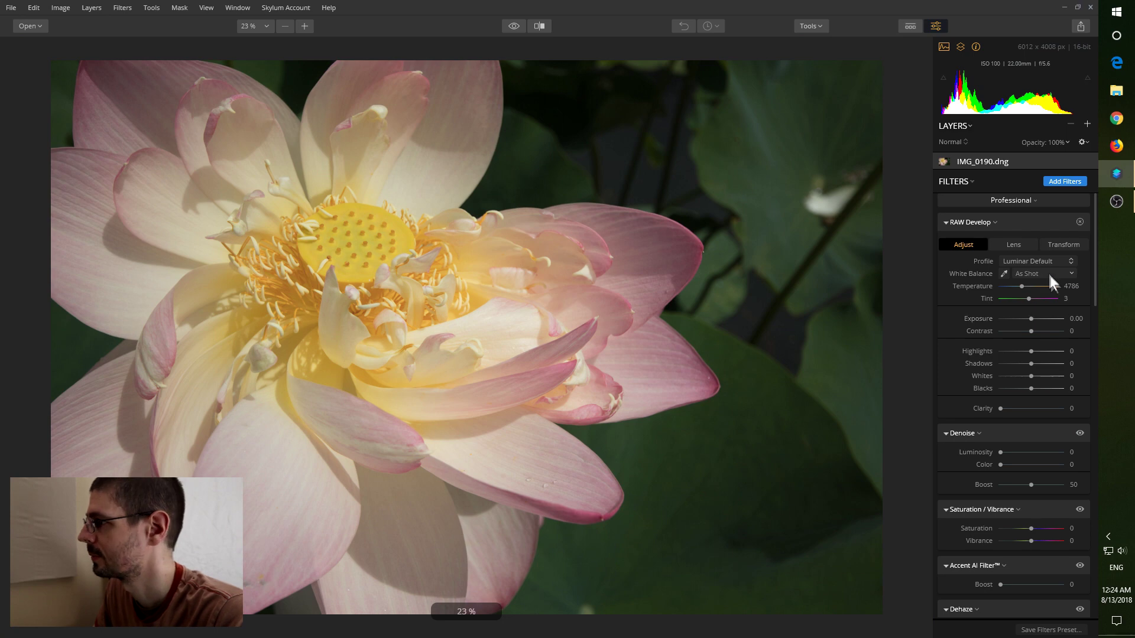
pyautogui.click(1028, 199)
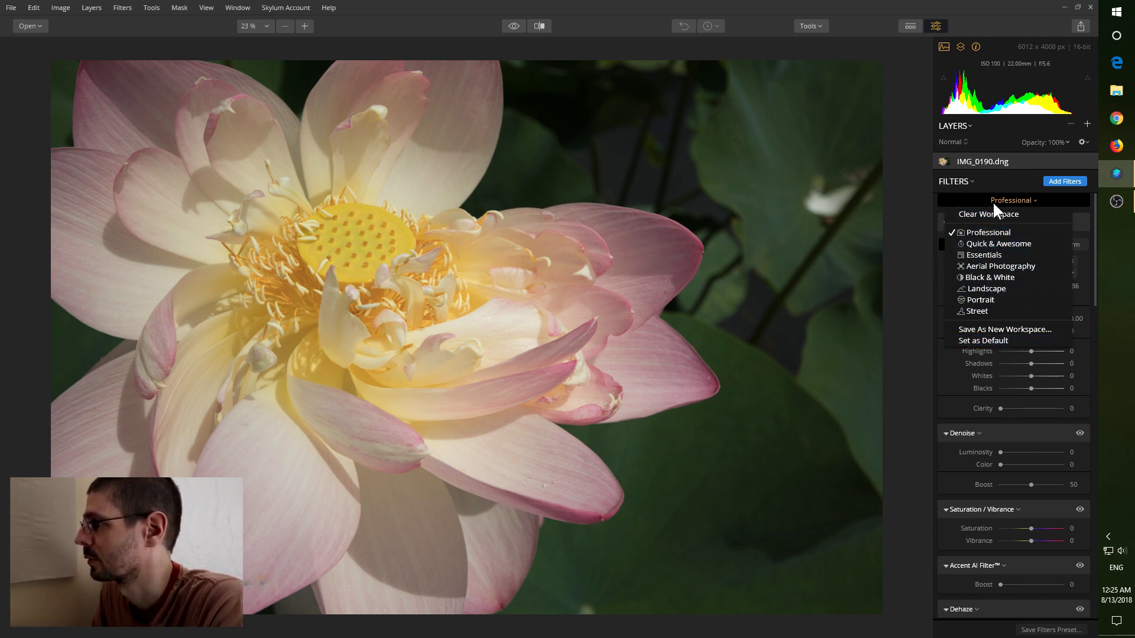
pyautogui.click(979, 215)
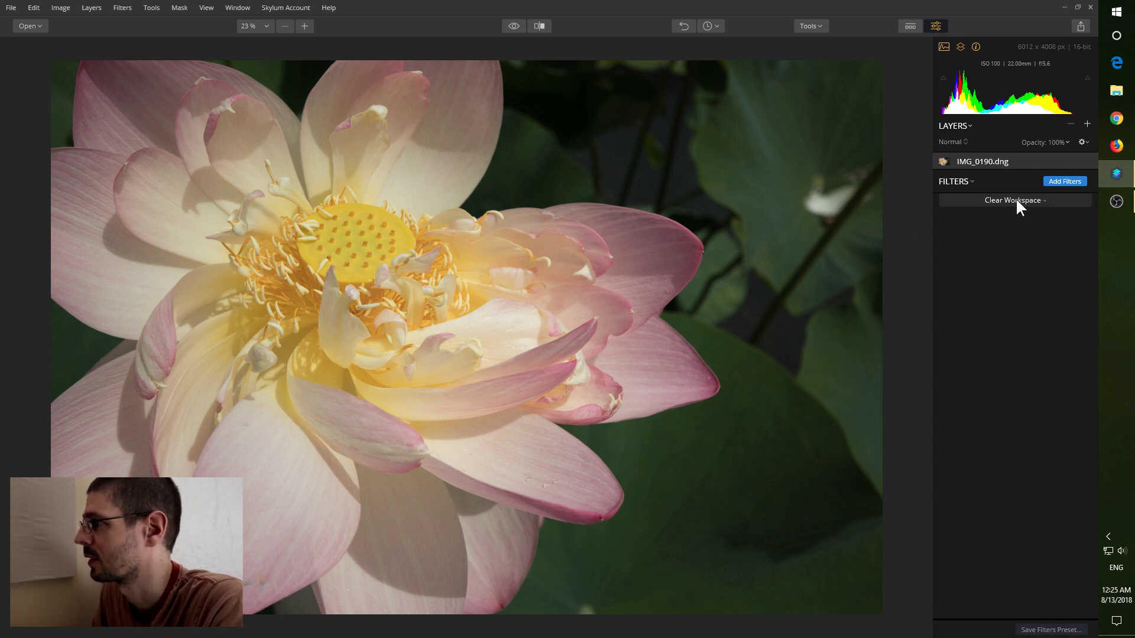
pyautogui.click(1015, 200)
pyautogui.click(987, 232)
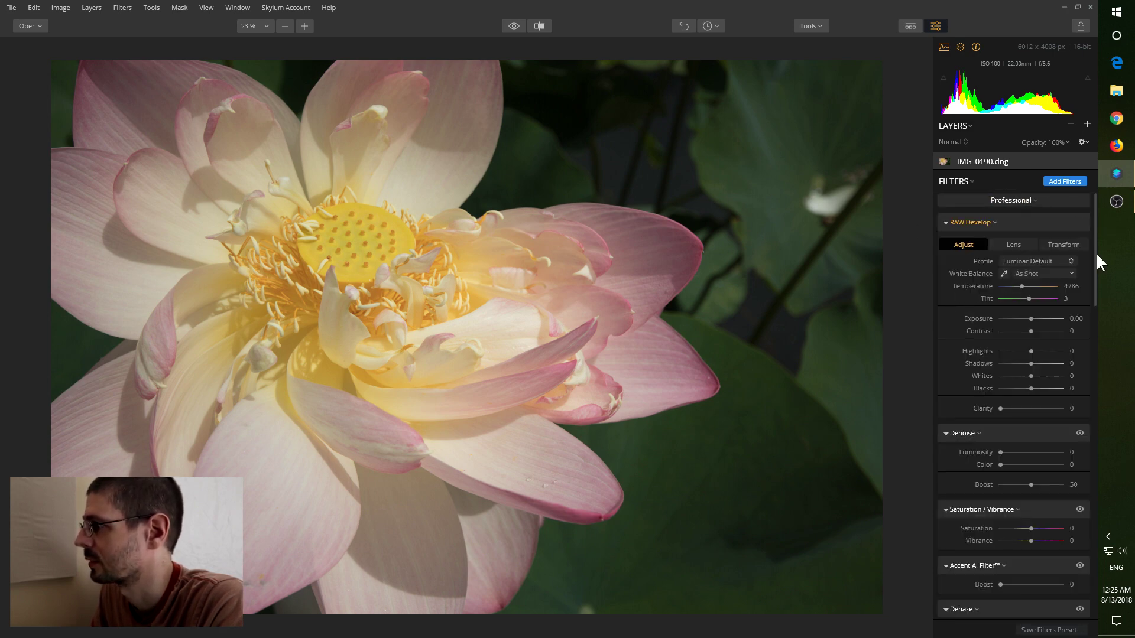
pyautogui.moveTo(1096, 253); pyautogui.dragTo(1093, 367)
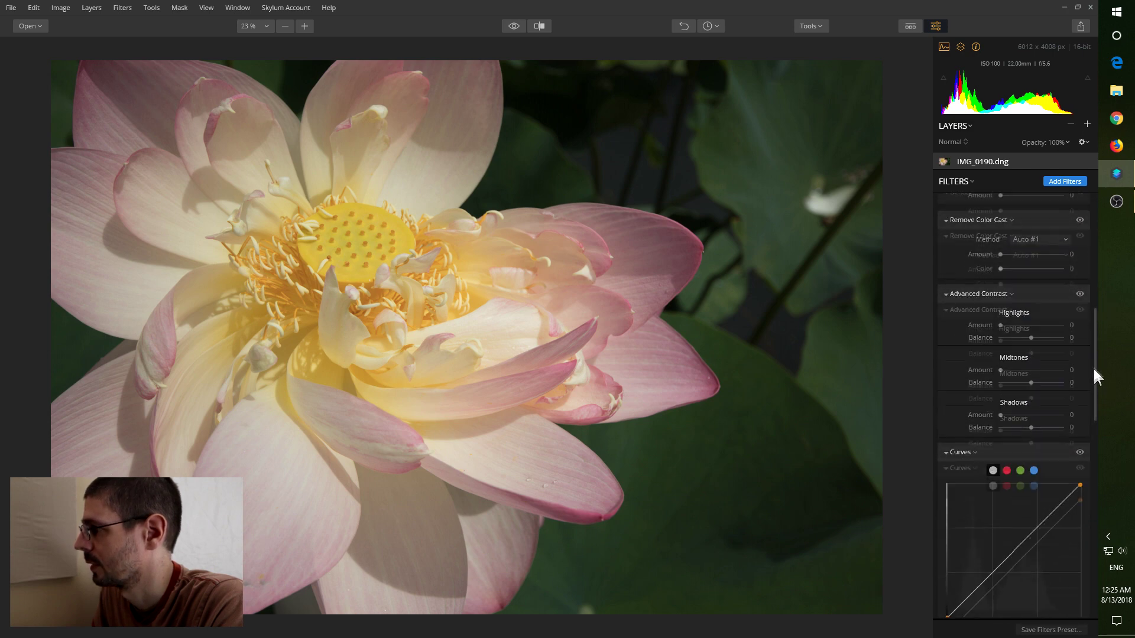
pyautogui.scroll(5, 1084, 307)
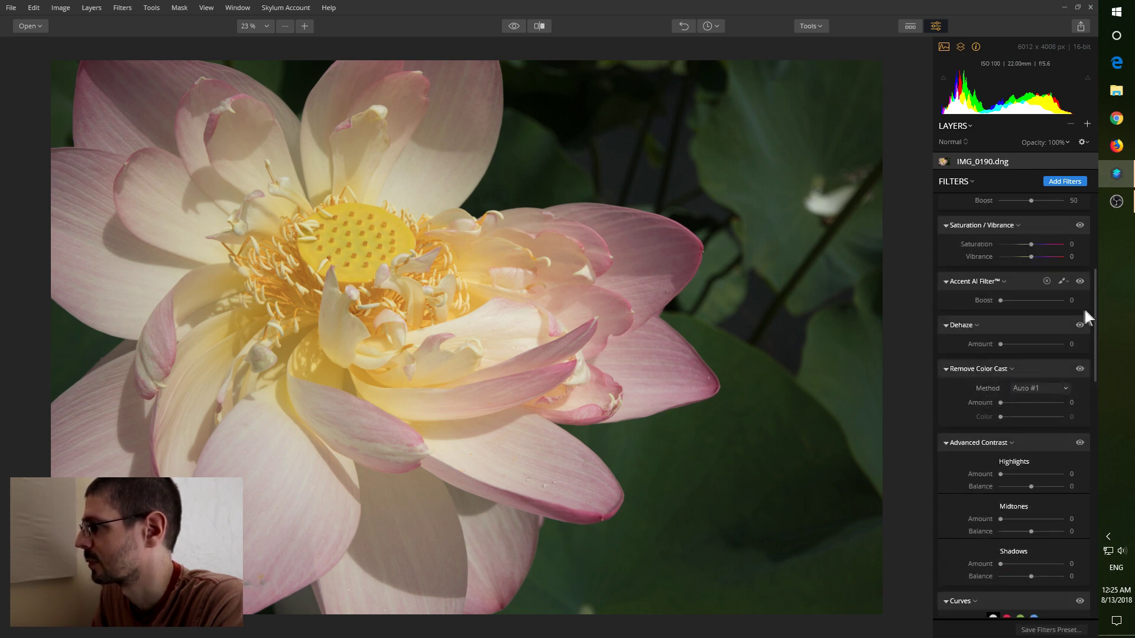
pyautogui.scroll(4, 1012, 324)
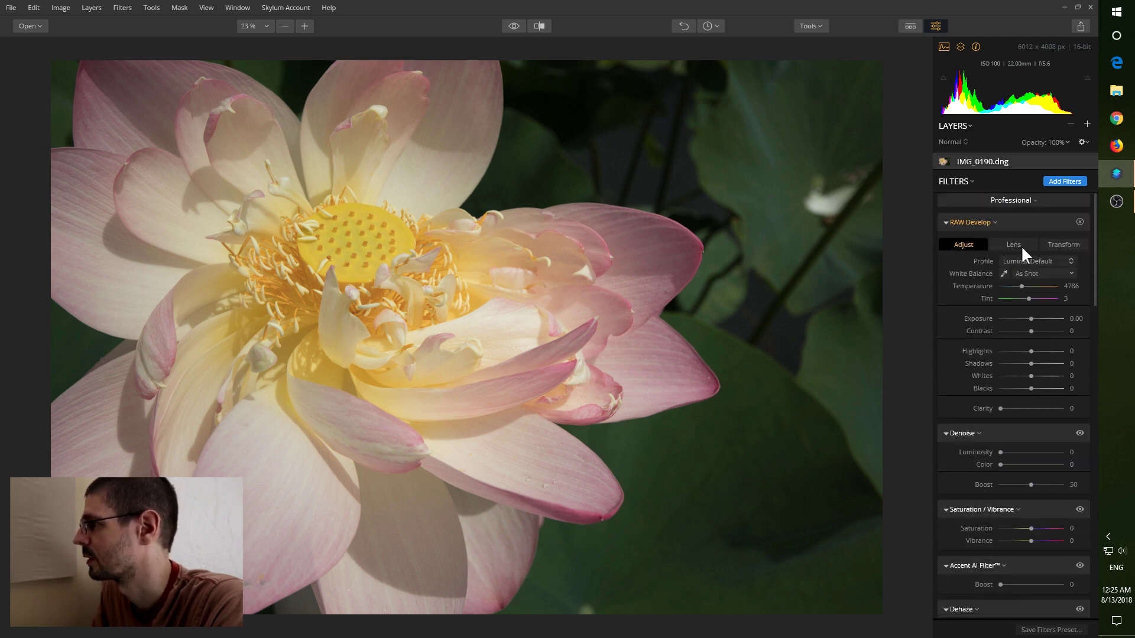
pyautogui.click(1014, 244)
pyautogui.click(1057, 243)
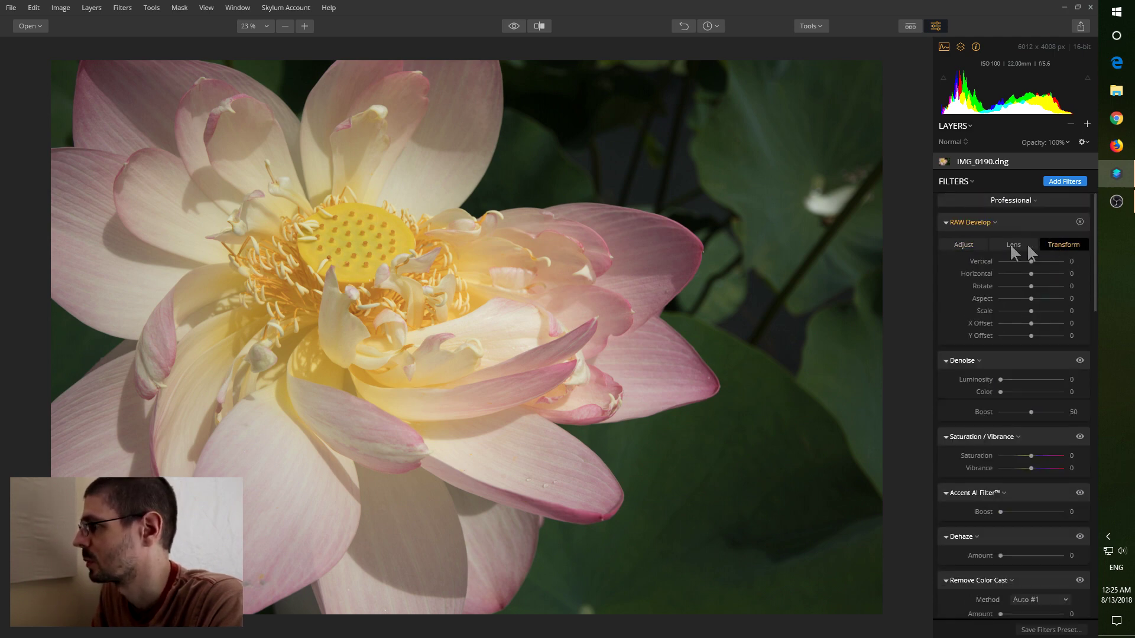
pyautogui.click(968, 244)
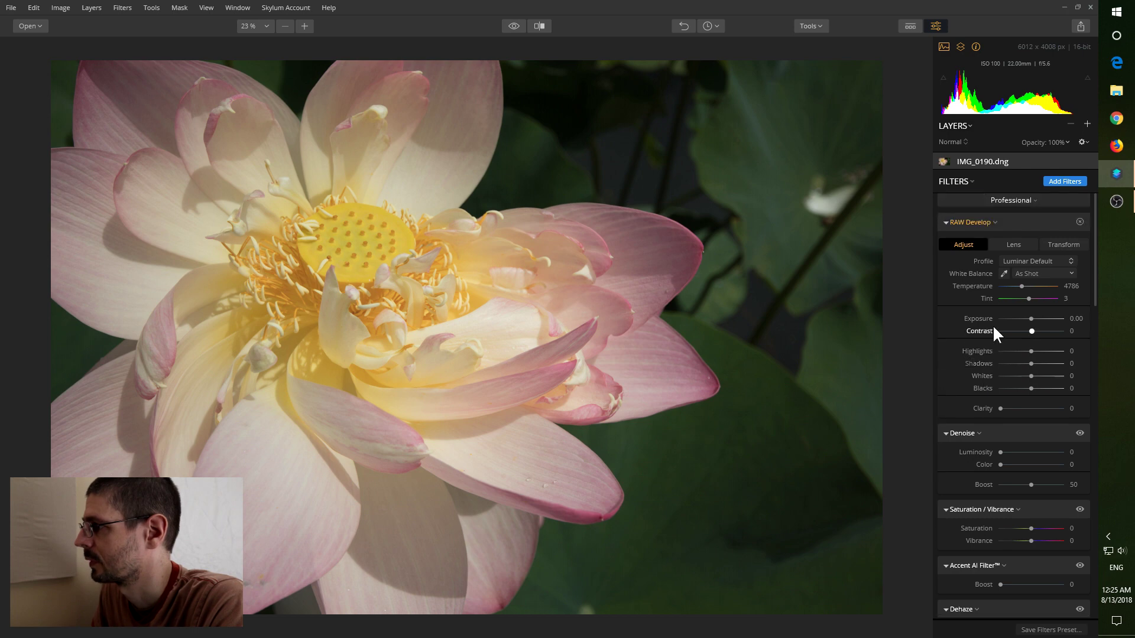
# - Set RAW Develop Exposure 0.39, Contrast 25, Highlights -33, Shadows 43, Whites -70, Blacks -4, Clarity 32
pyautogui.moveTo(1031, 319); pyautogui.dragTo(1023, 376)
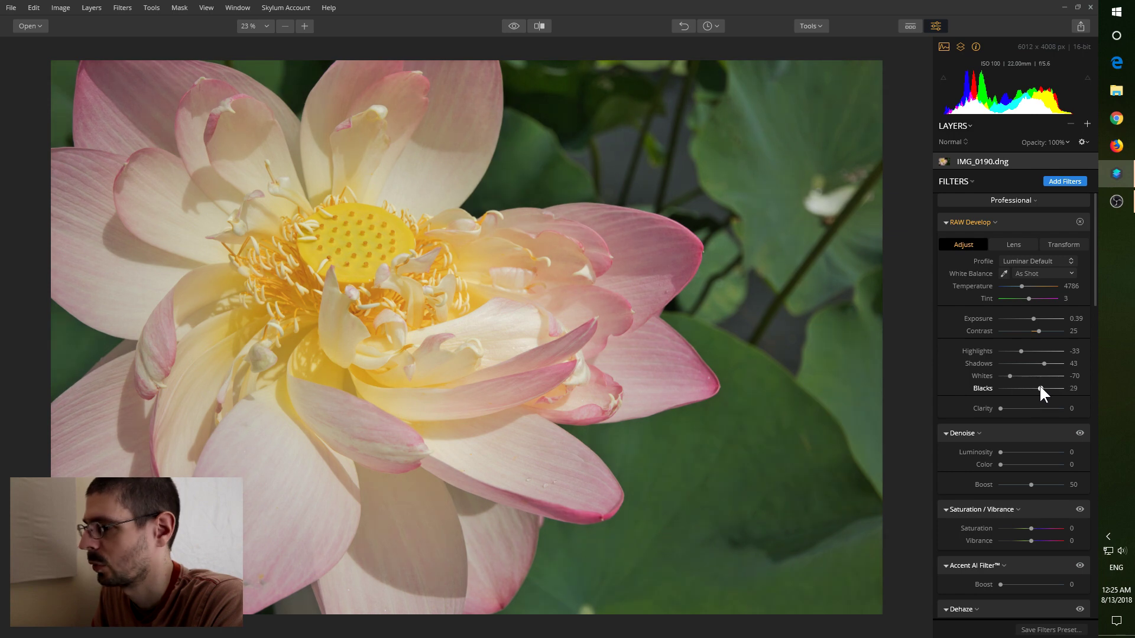
pyautogui.moveTo(1040, 388); pyautogui.dragTo(1019, 414)
pyautogui.scroll(-3, 1011, 467)
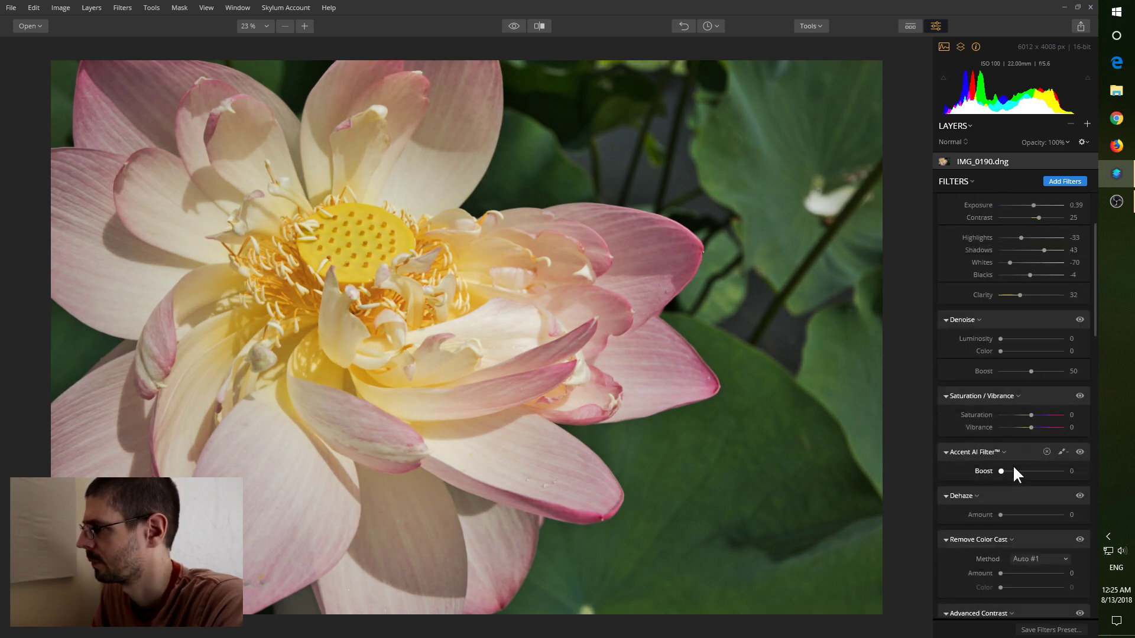
# - Delete the Dehaze, Remove Color Cast and Advanced Contrast filters, returning to RAW Develop
pyautogui.scroll(1, 1005, 448)
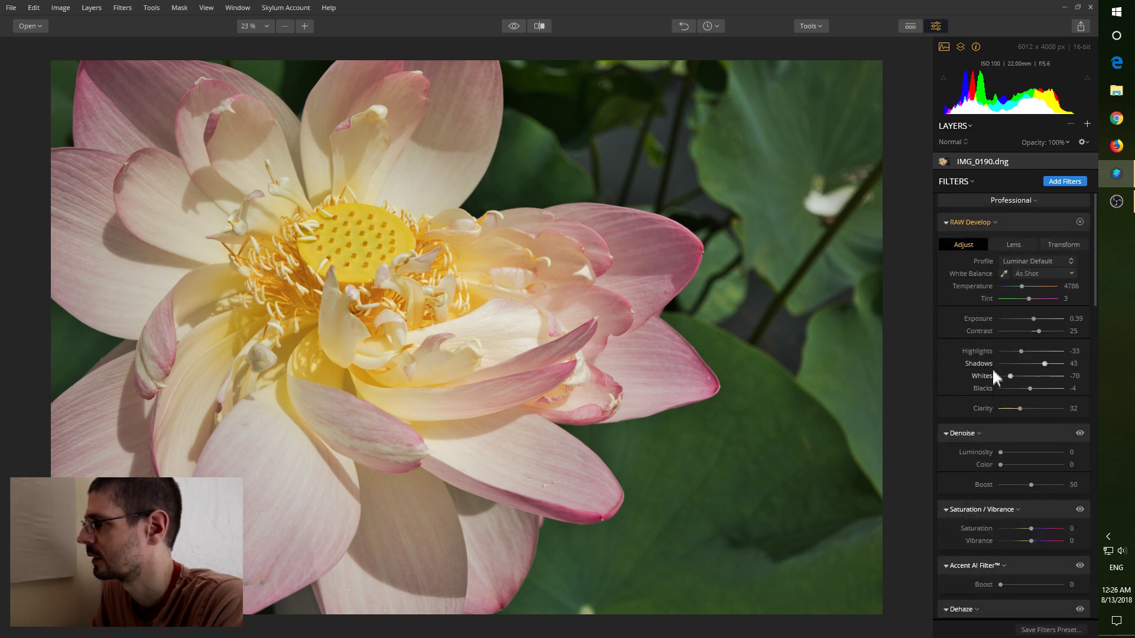
pyautogui.scroll(-3, 993, 371)
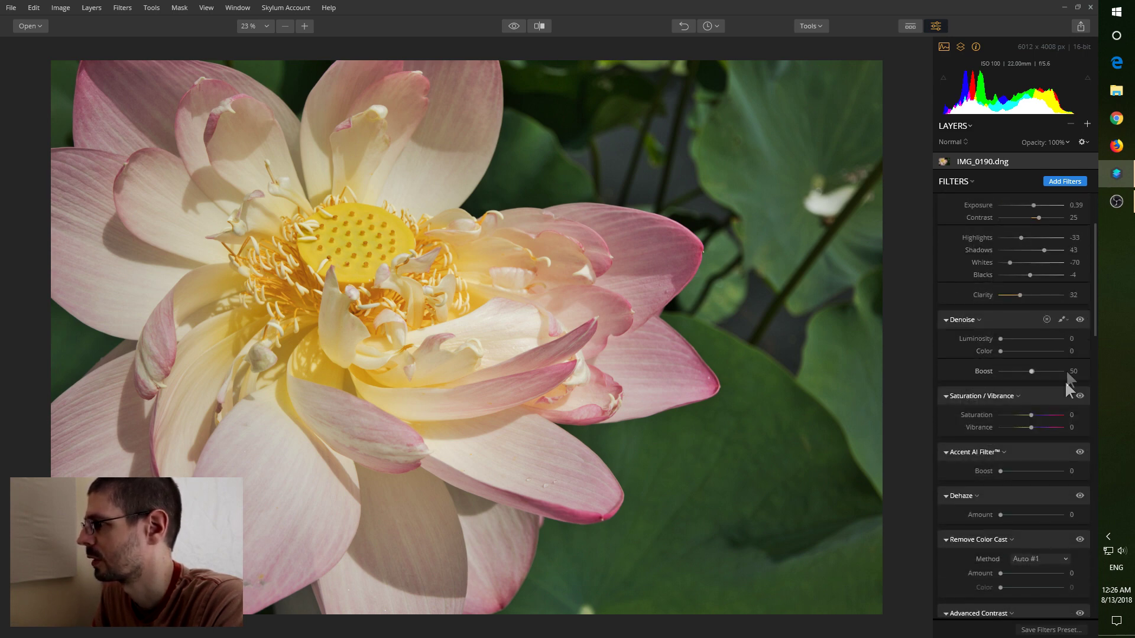
pyautogui.scroll(-3, 1061, 390)
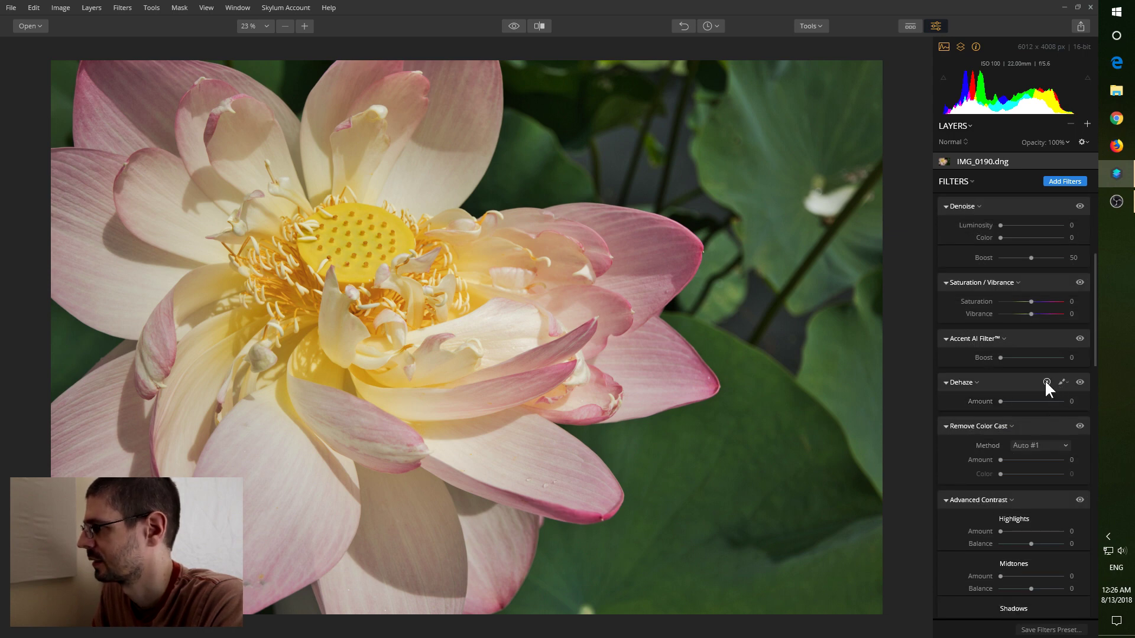
pyautogui.click(1046, 382)
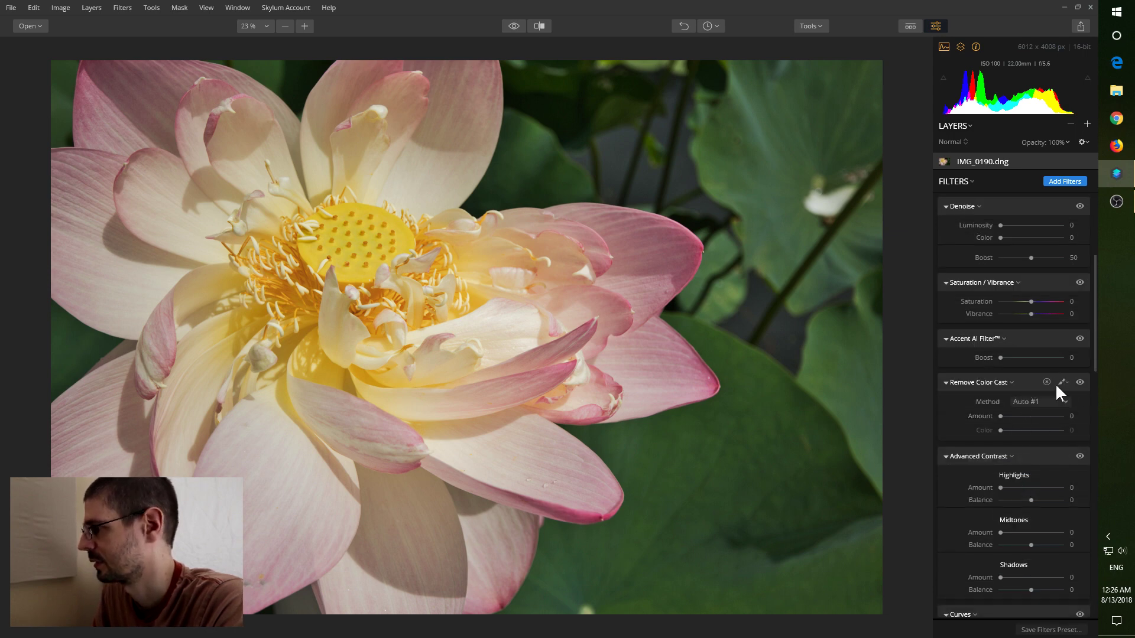
pyautogui.click(1046, 382)
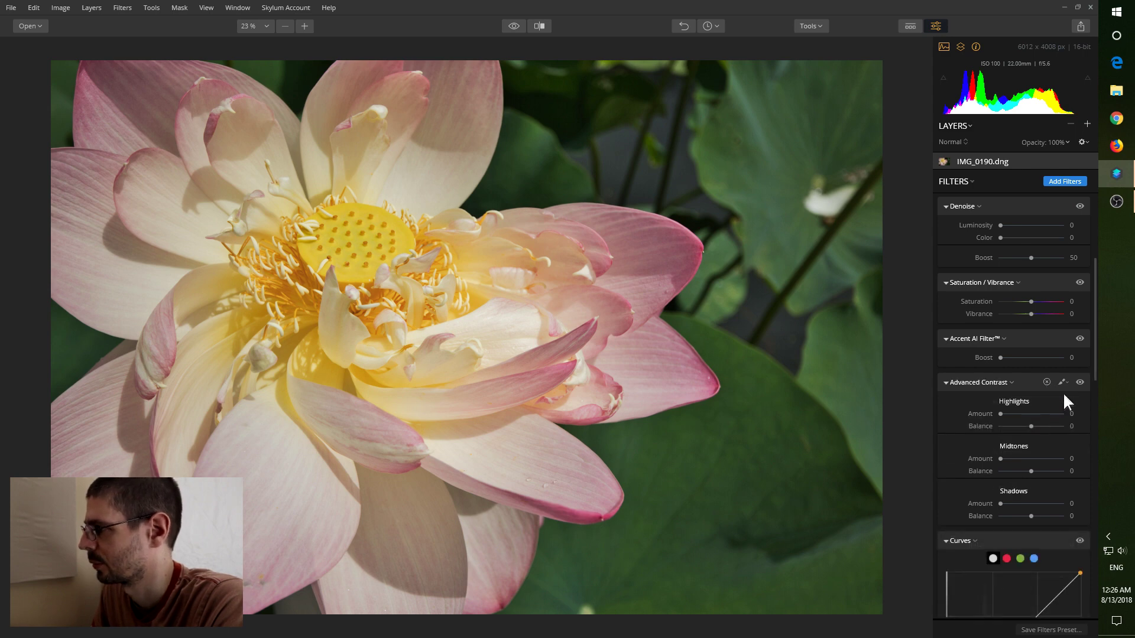
pyautogui.click(1046, 382)
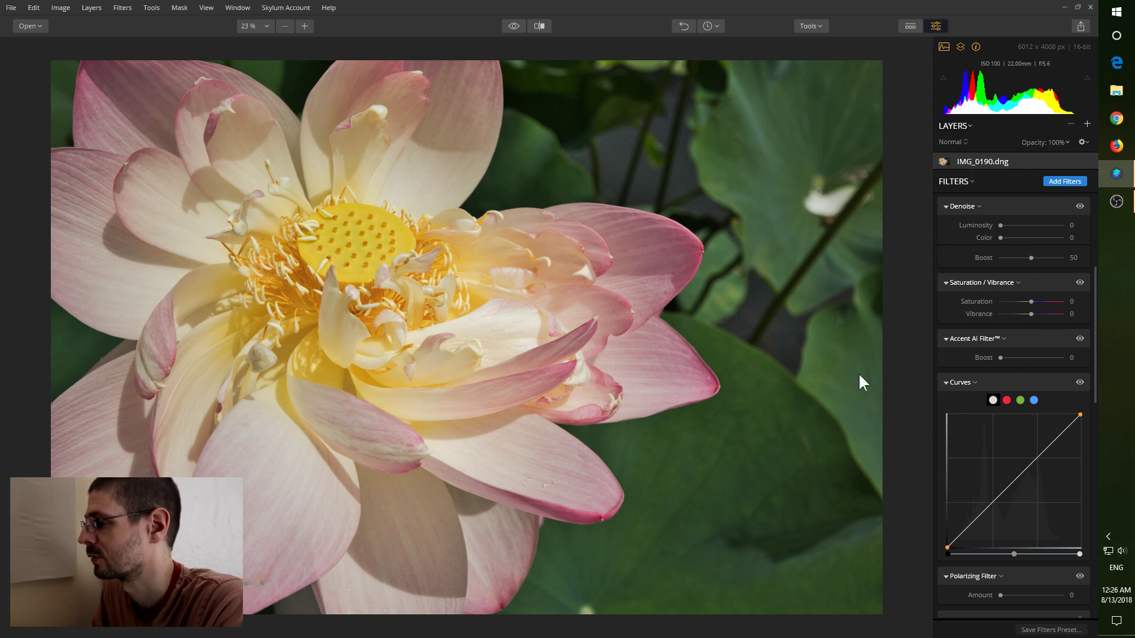
pyautogui.scroll(3, 1006, 275)
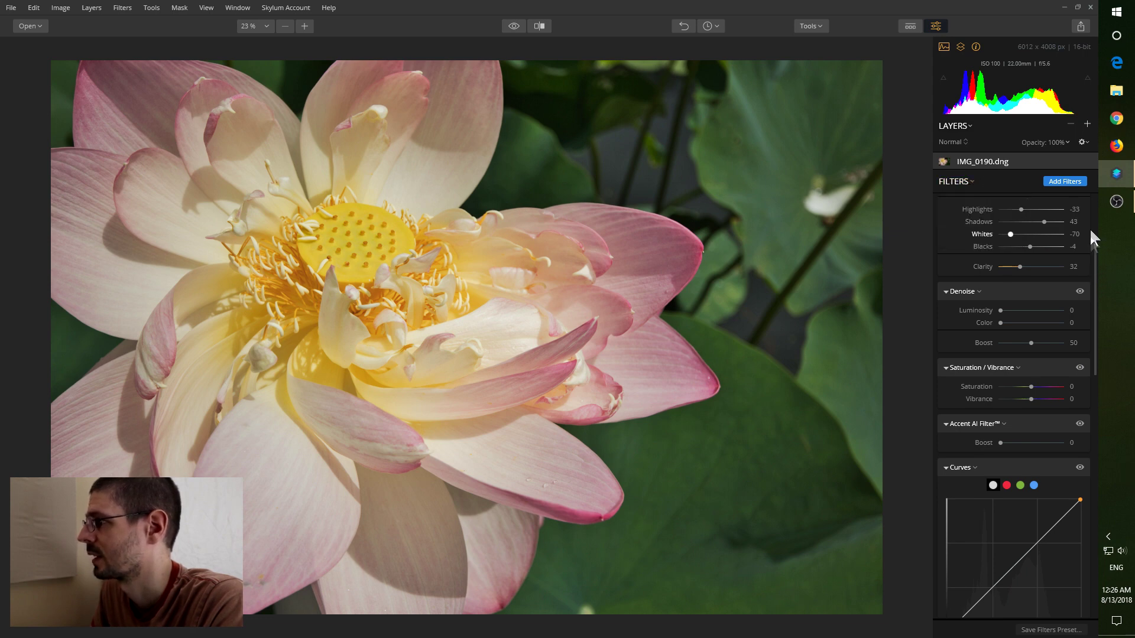
pyautogui.scroll(5, 1072, 267)
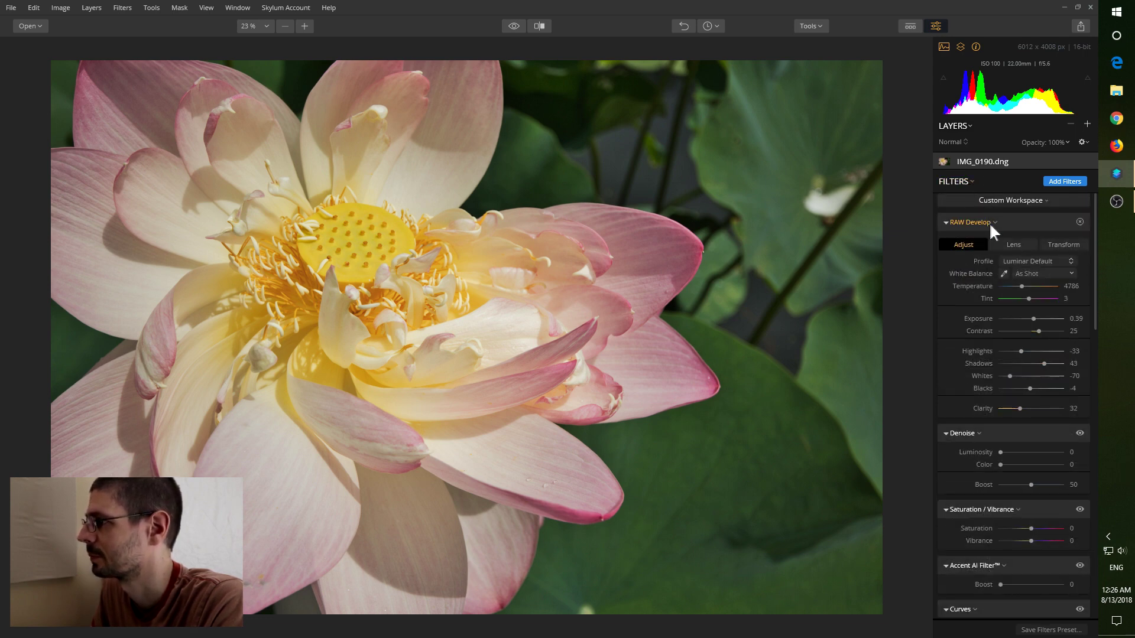
# - Open the Custom Workspace dropdown to save the filter set as a new workspace
pyautogui.click(1009, 200)
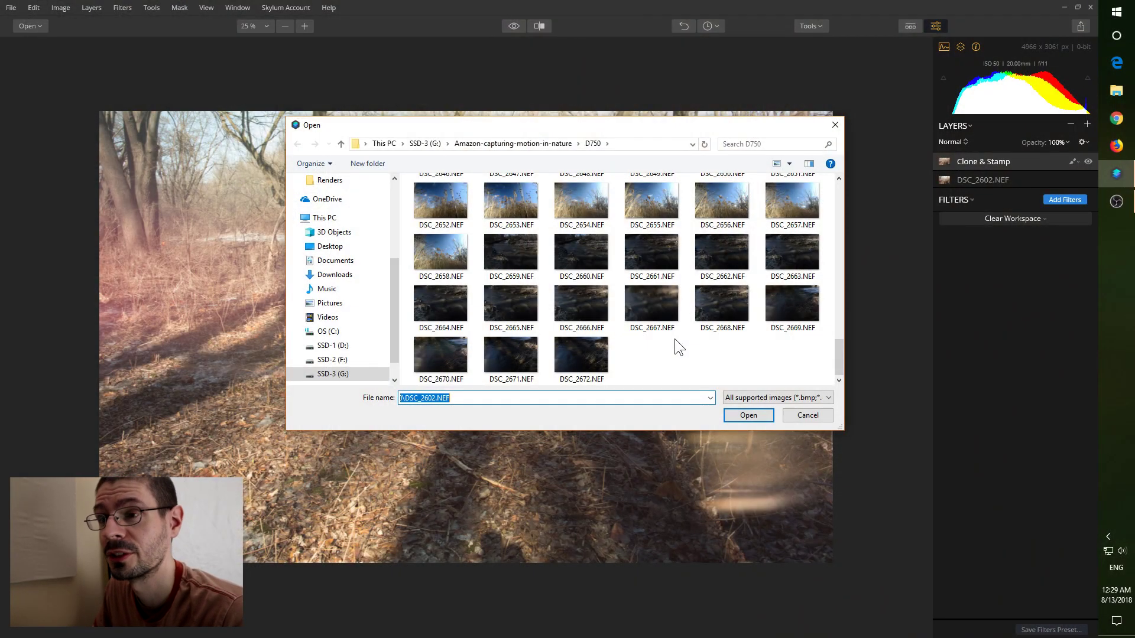
# - Open DSC_2638.NEF from the D750 folder and zoom into it
pyautogui.moveTo(840, 355); pyautogui.dragTo(818, 322)
pyautogui.click(721, 264)
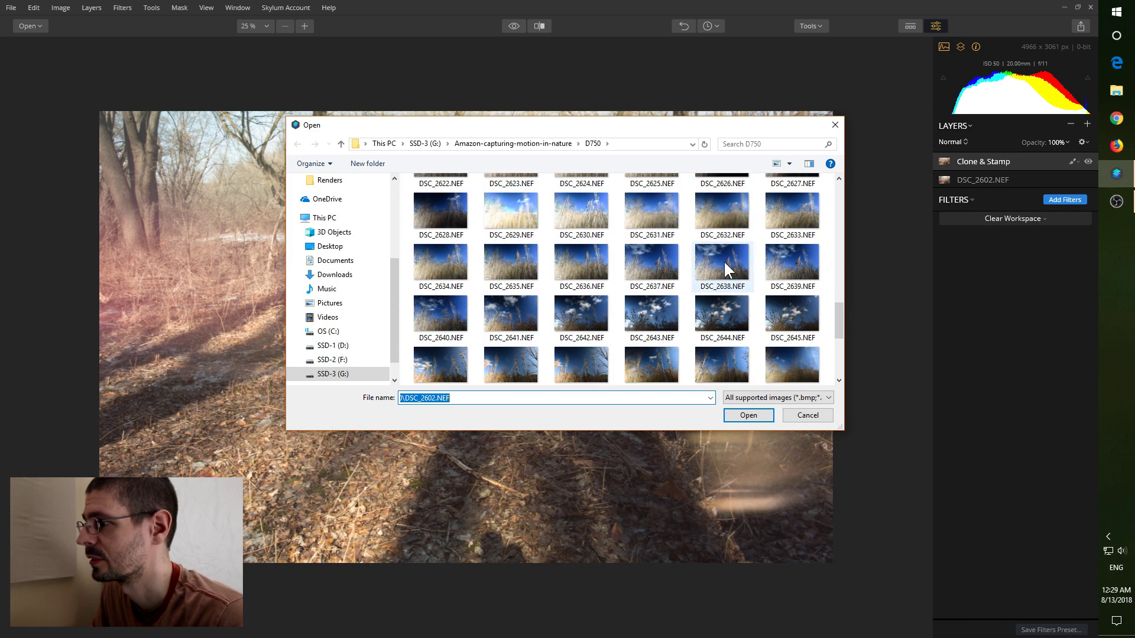
pyautogui.click(748, 415)
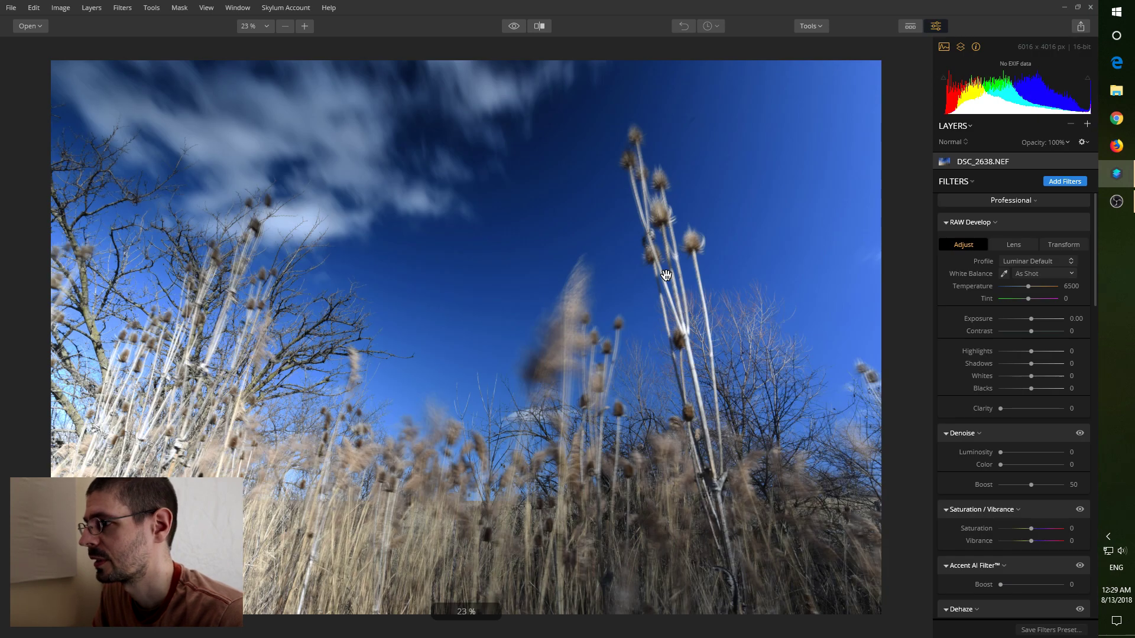
pyautogui.scroll(3, 431, 334)
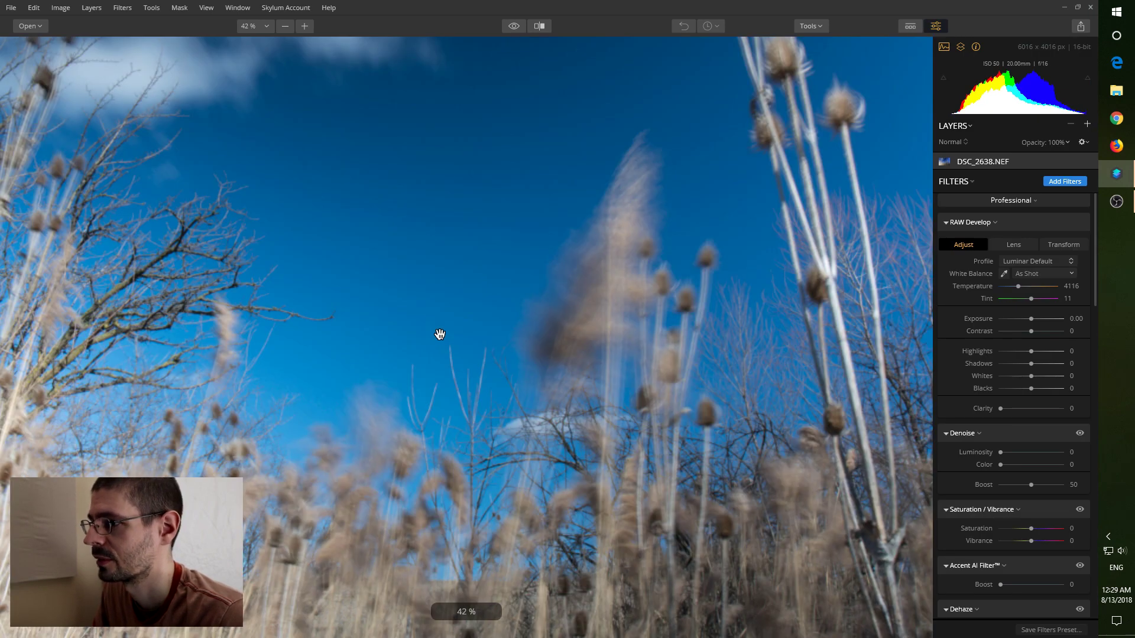
pyautogui.scroll(1, 440, 335)
# - Inspect the magnified tree branches and the cloud-streaked sky
pyautogui.moveTo(446, 307); pyautogui.dragTo(486, 435)
pyautogui.scroll(-3, 301, 380)
pyautogui.scroll(-1, 301, 381)
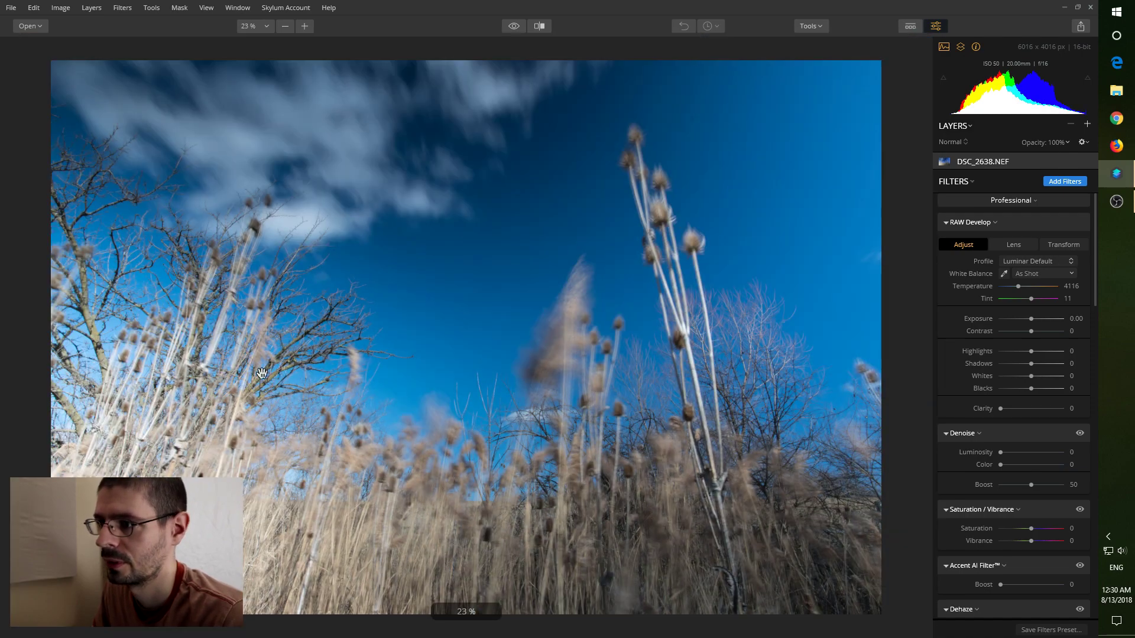
pyautogui.scroll(6, 230, 368)
pyautogui.moveTo(296, 296); pyautogui.dragTo(471, 299)
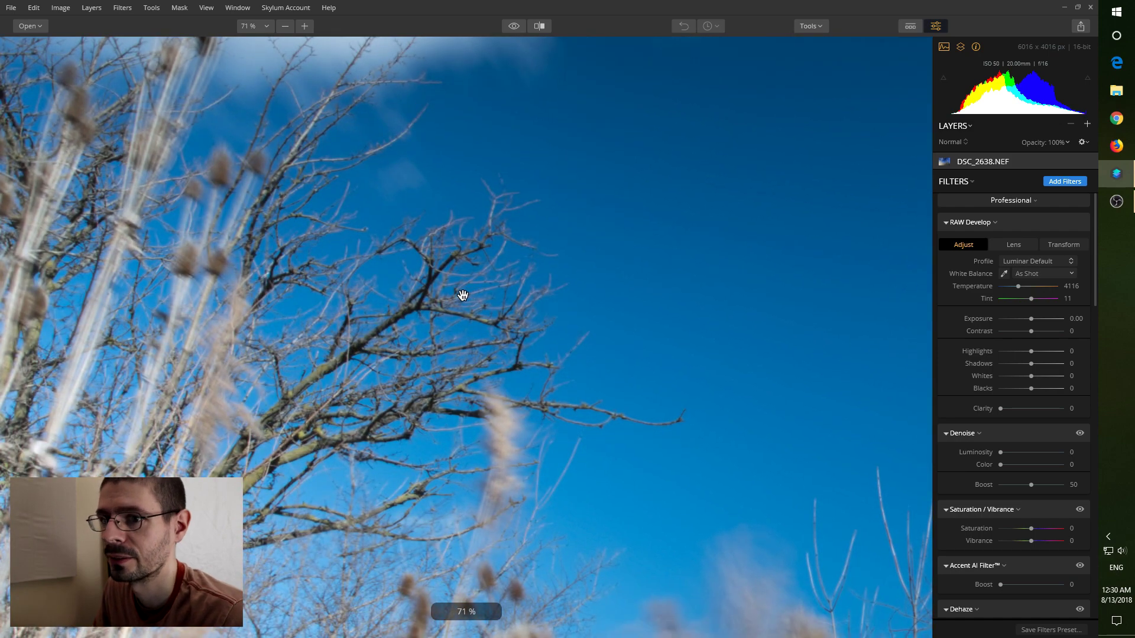
pyautogui.moveTo(475, 269); pyautogui.dragTo(545, 408)
# - Inspect the magnified reeds and teasels, then zoom back out
pyautogui.scroll(-3, 626, 319)
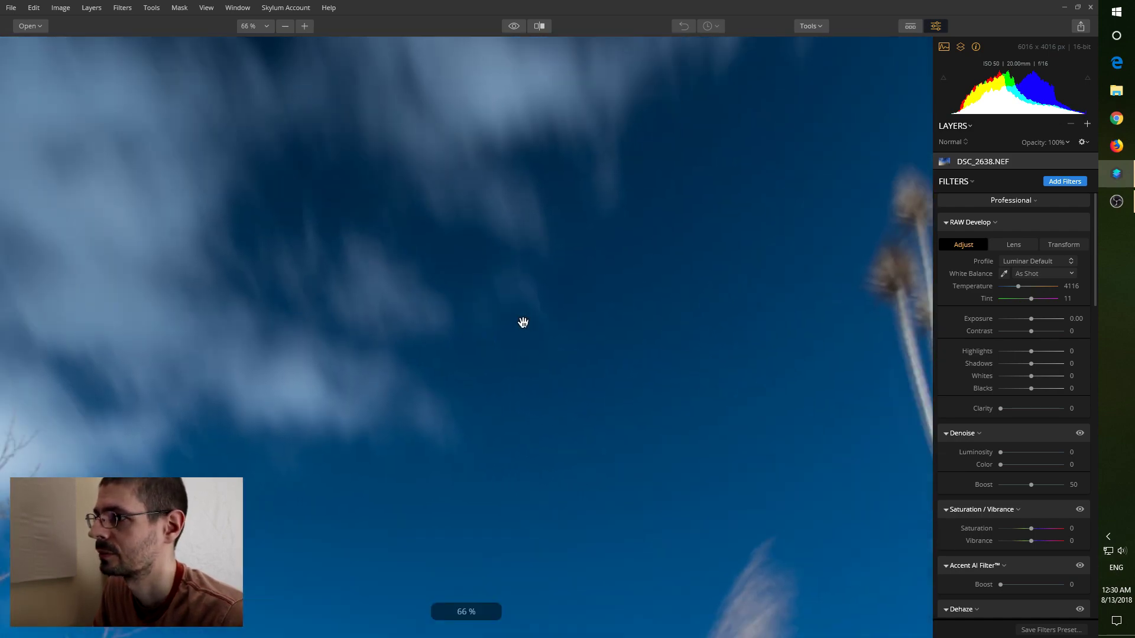
pyautogui.scroll(-3, 667, 443)
pyautogui.scroll(4, 591, 366)
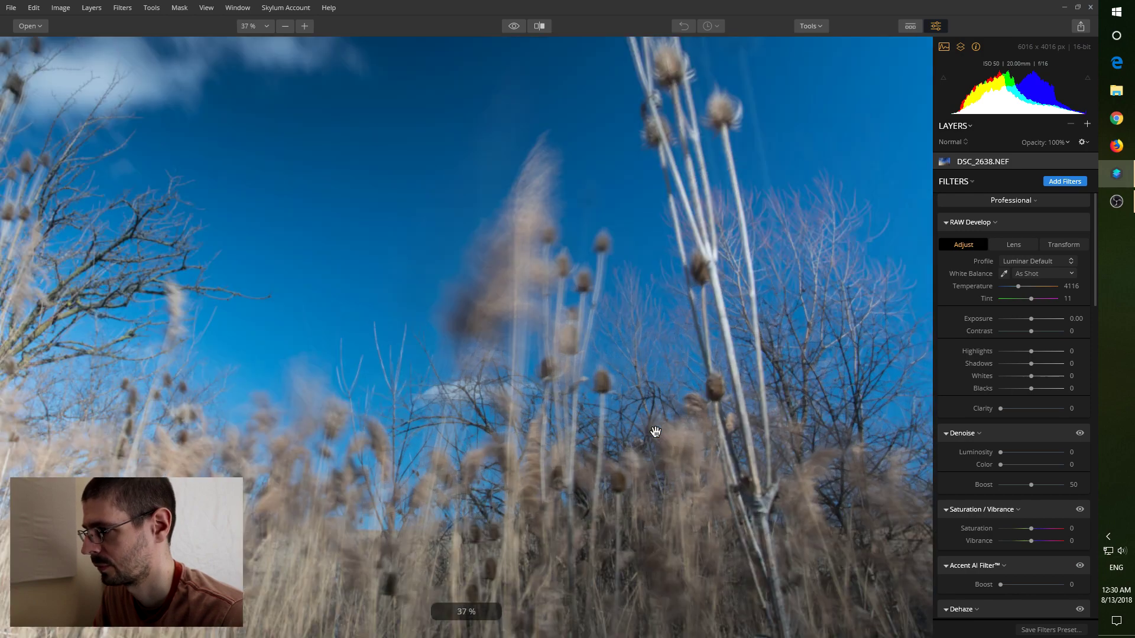
pyautogui.moveTo(697, 317); pyautogui.dragTo(597, 428)
pyautogui.scroll(-4, 617, 376)
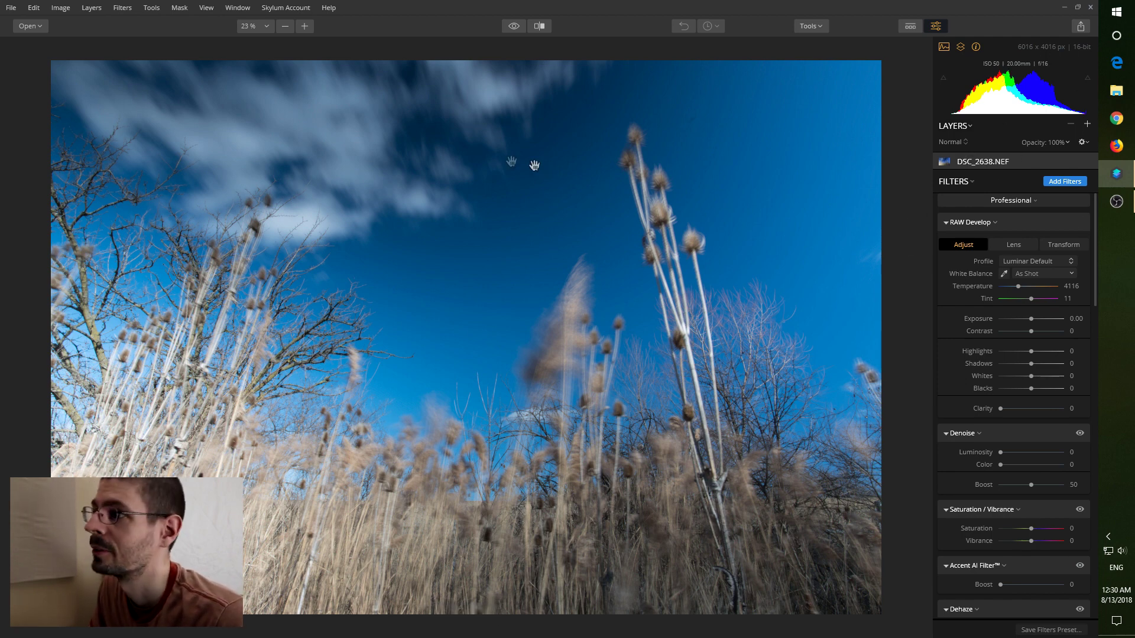
pyautogui.click(819, 25)
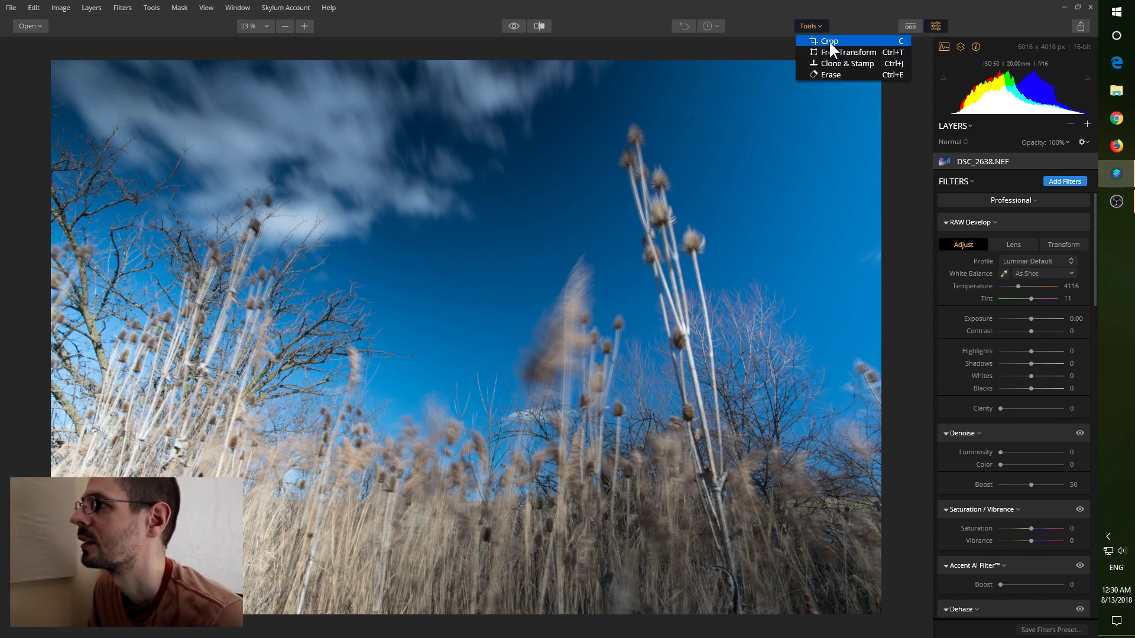
# - Trim the reed photo from its top-left corner to W 6016 × H 3656 px and apply the crop
pyautogui.click(828, 40)
pyautogui.moveTo(136, 62); pyautogui.dragTo(123, 87)
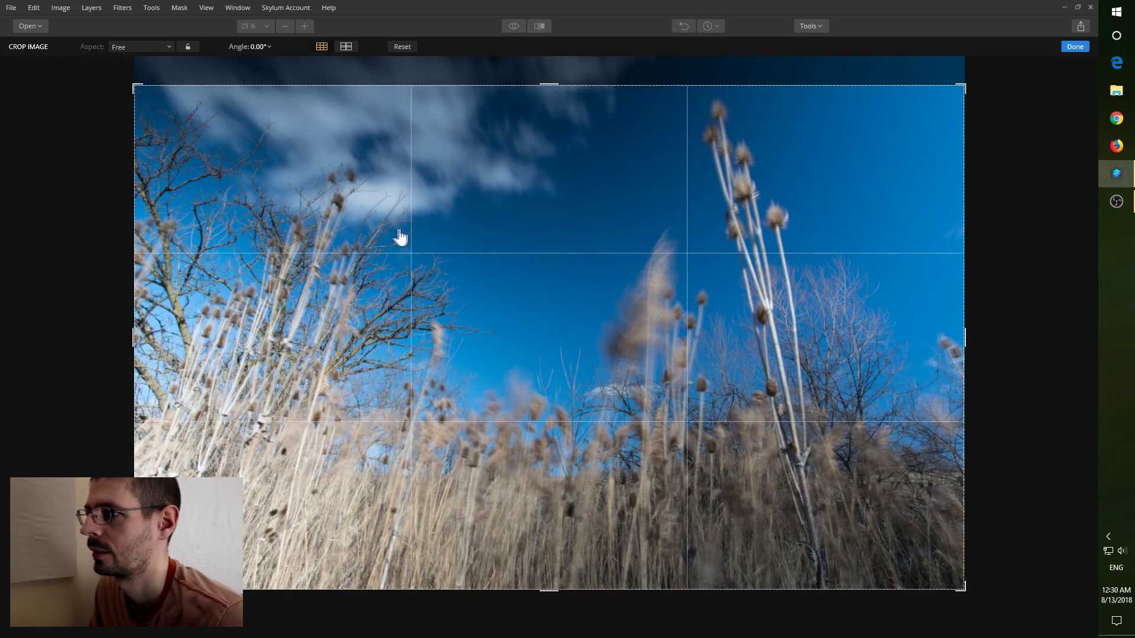
pyautogui.click(1074, 43)
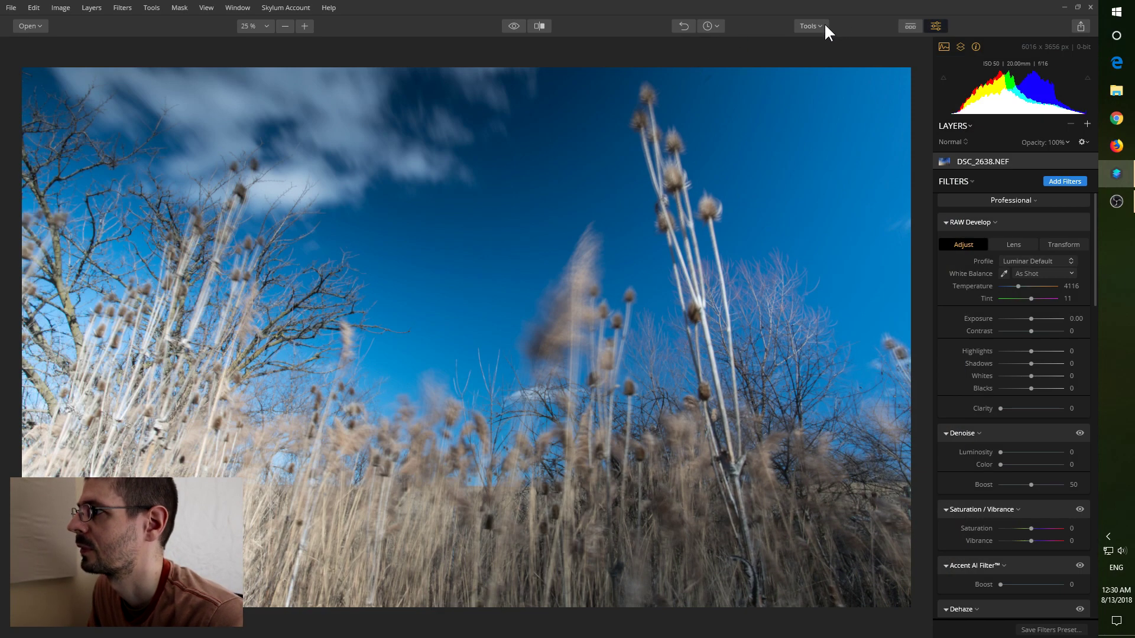
pyautogui.click(822, 26)
# - Start Clone & Stamp and set the brush to Size 54, Opacity 38%
pyautogui.click(836, 64)
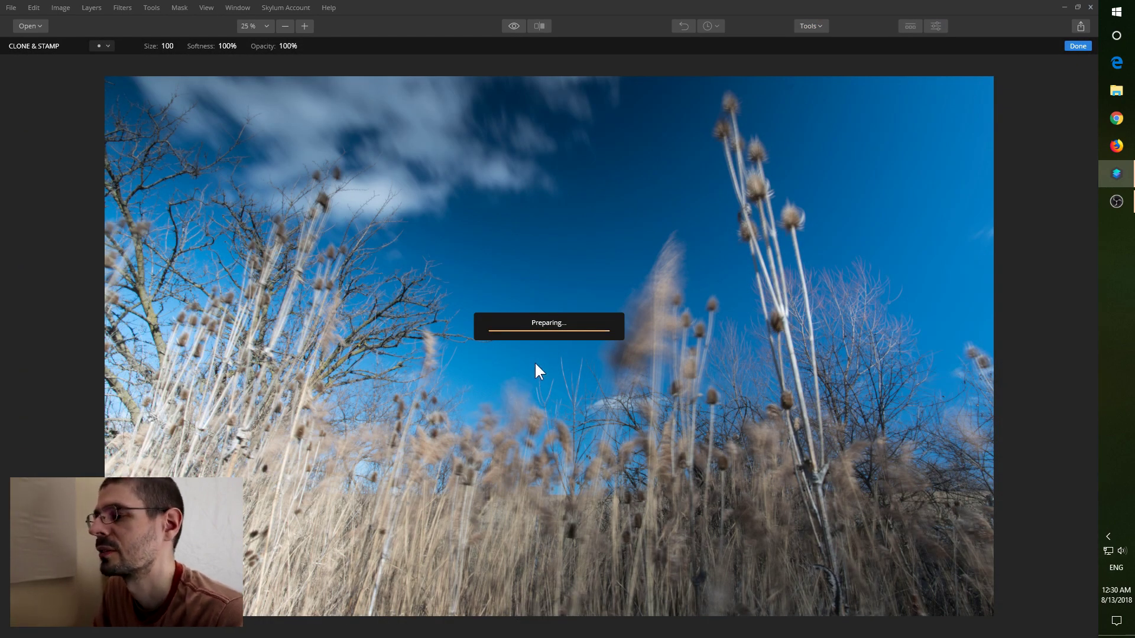
pyautogui.scroll(3, 544, 379)
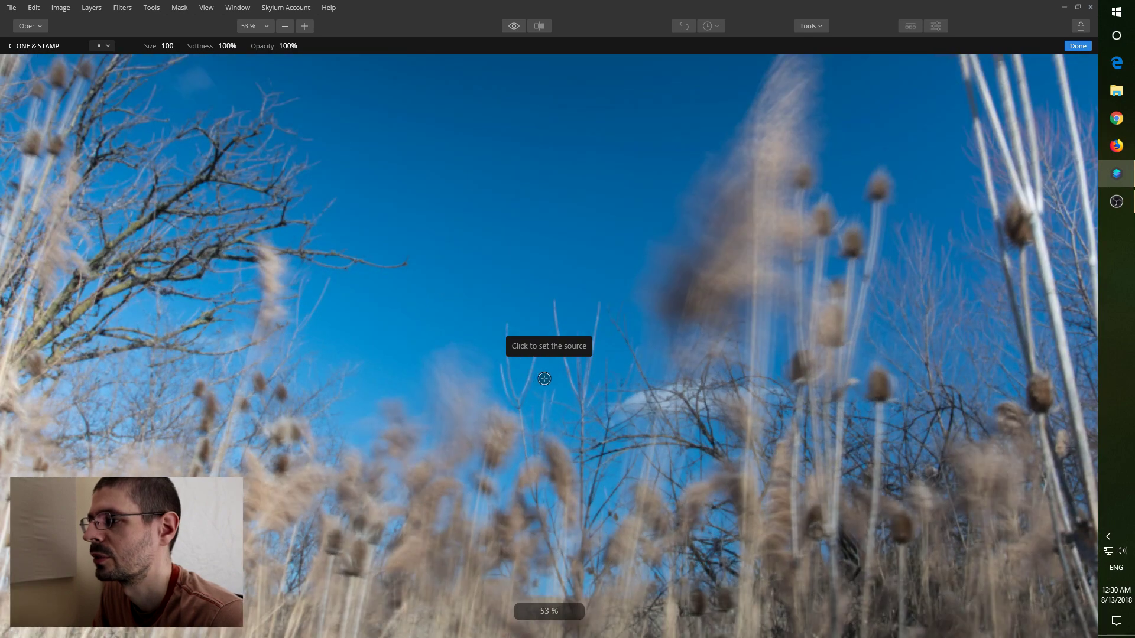
pyautogui.scroll(-2, 703, 289)
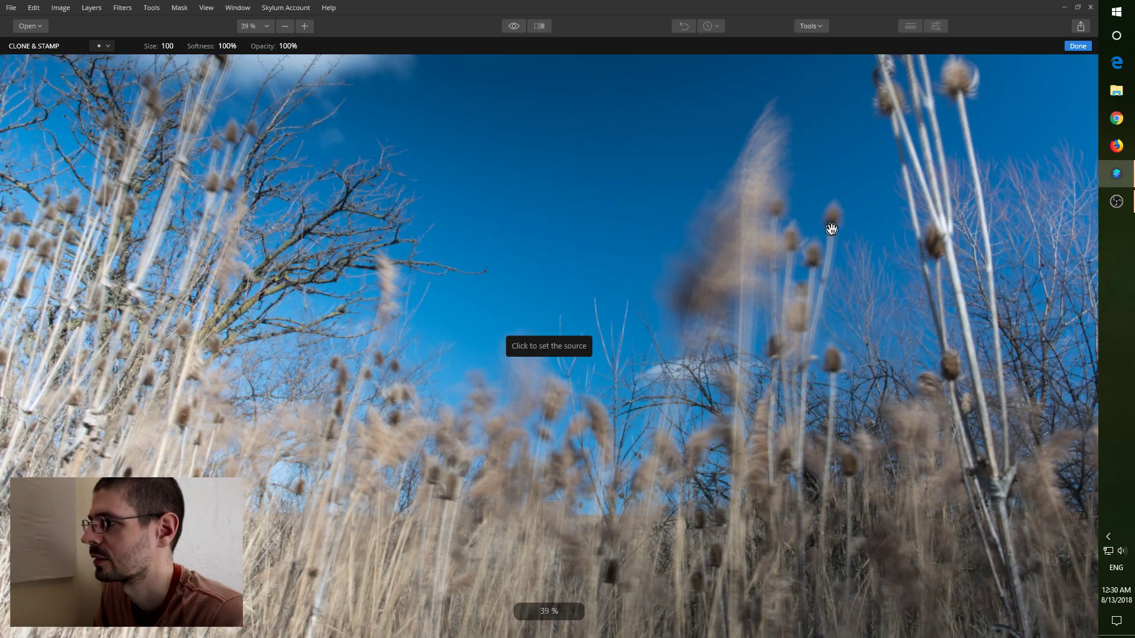
pyautogui.moveTo(831, 230); pyautogui.dragTo(504, 397)
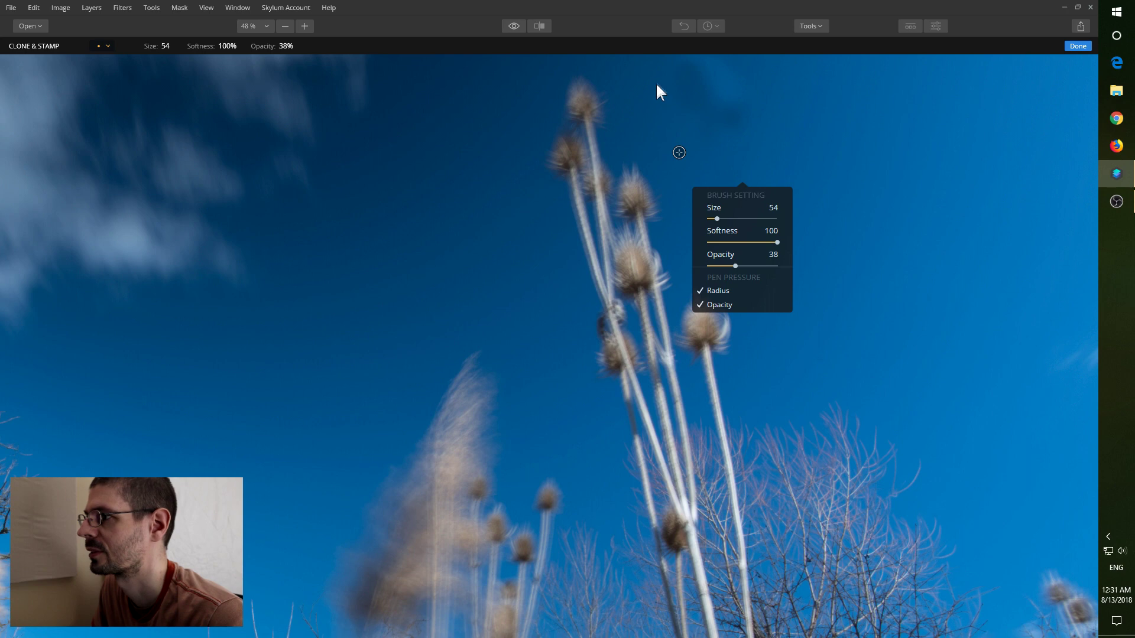
pyautogui.click(639, 90)
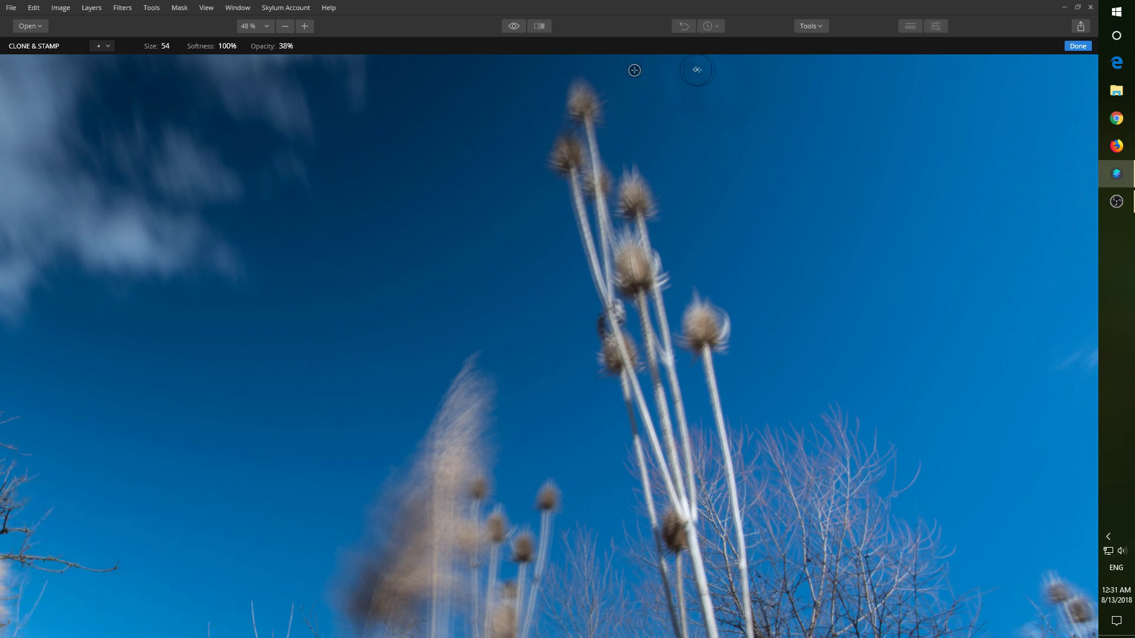
# - Stamp sampled blue sky over the spot near the branch tips and teasels
pyautogui.moveTo(418, 435); pyautogui.dragTo(615, 331)
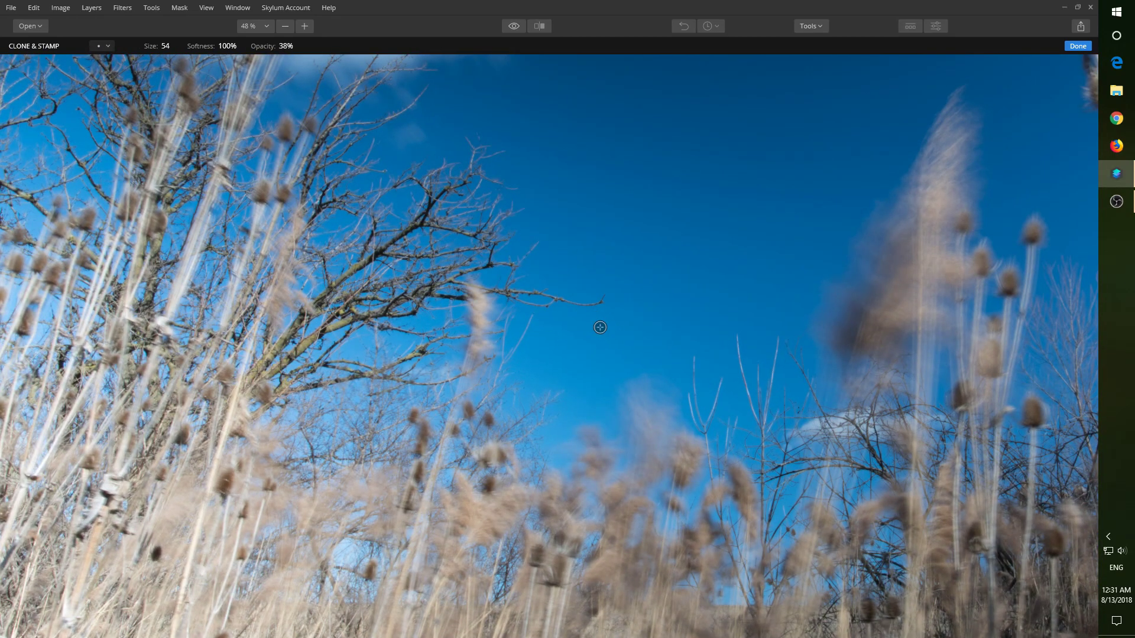
pyautogui.click(602, 301)
pyautogui.scroll(-1, 759, 273)
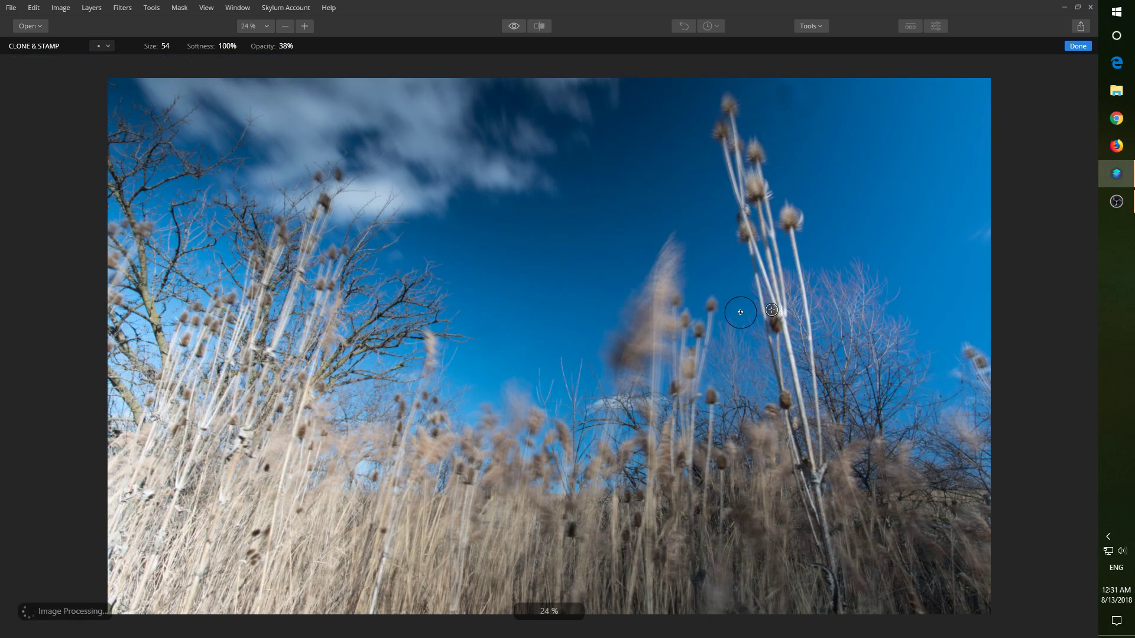
pyautogui.scroll(1, 646, 321)
pyautogui.scroll(-1, 641, 299)
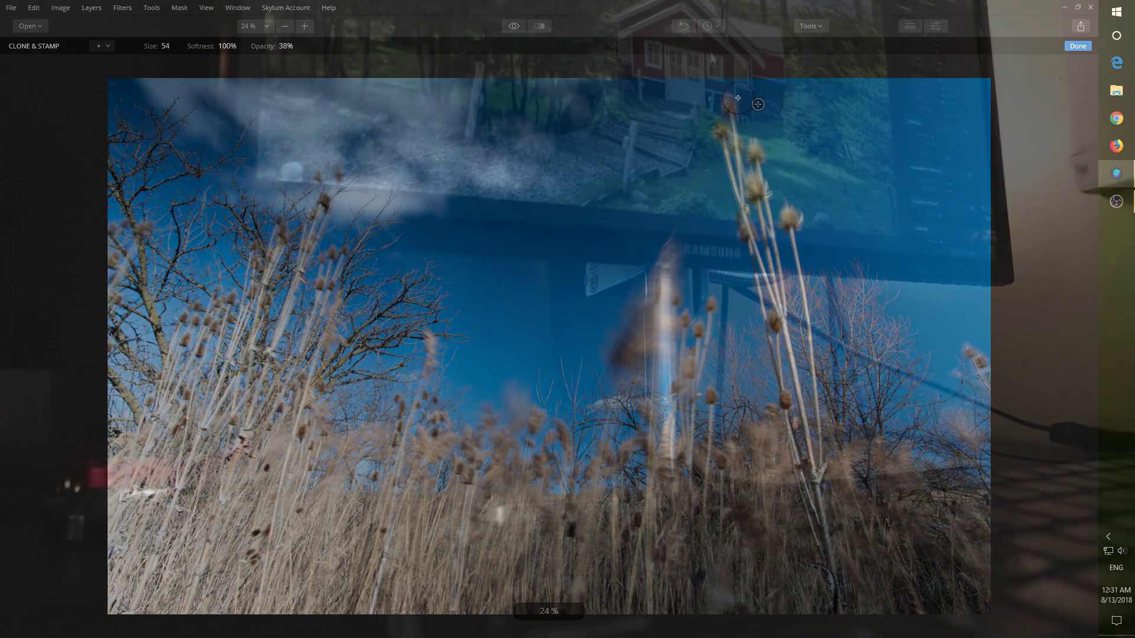